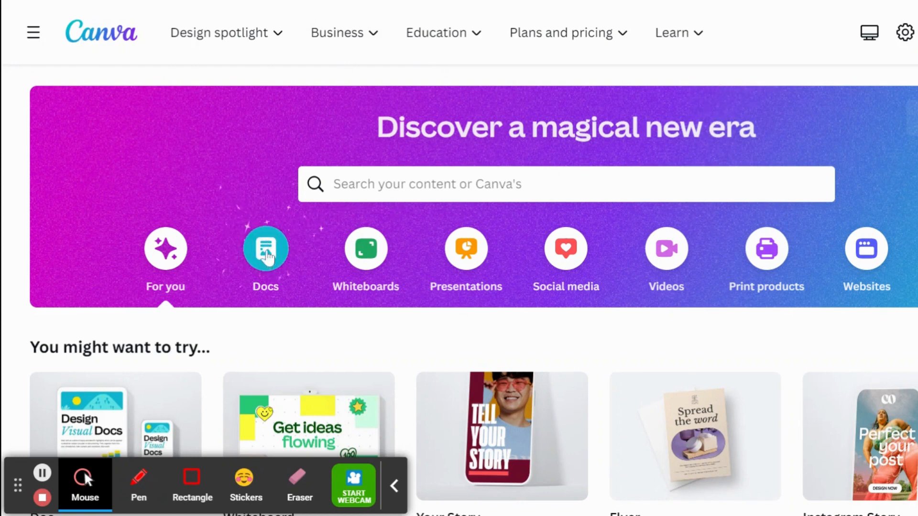
Step: Create a new blank Doc from the Docs category and close the welcome document
{"action": "left_click", "coordinate": [268, 256]}
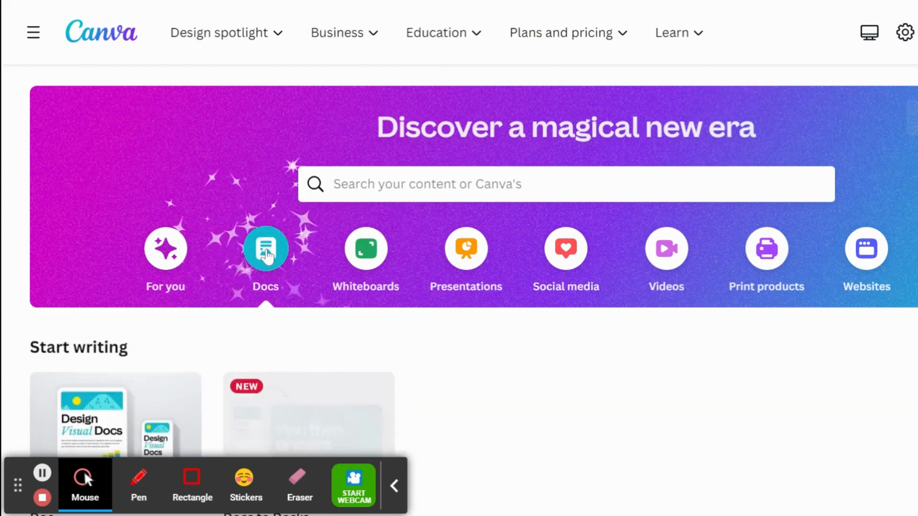
{"action": "scroll", "coordinate": [381, 238], "scroll_direction": "down", "scroll_amount": 3}
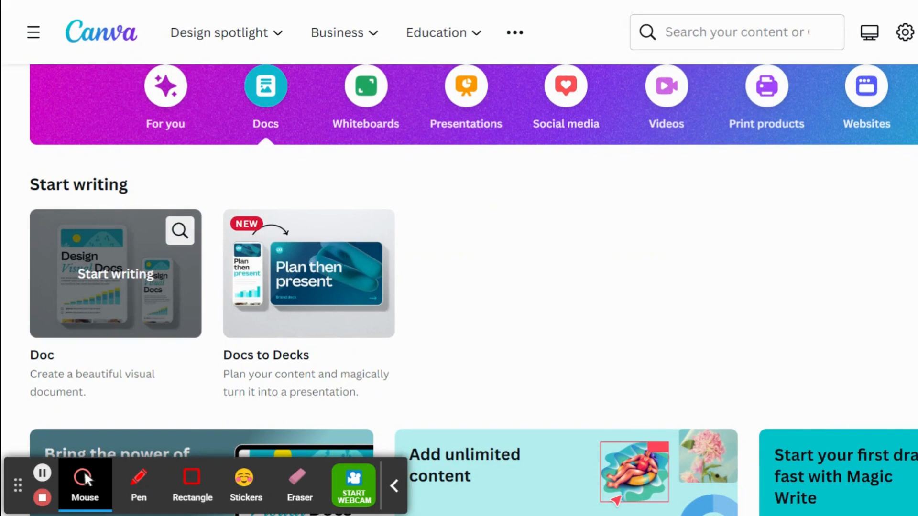
{"action": "left_click", "coordinate": [124, 253]}
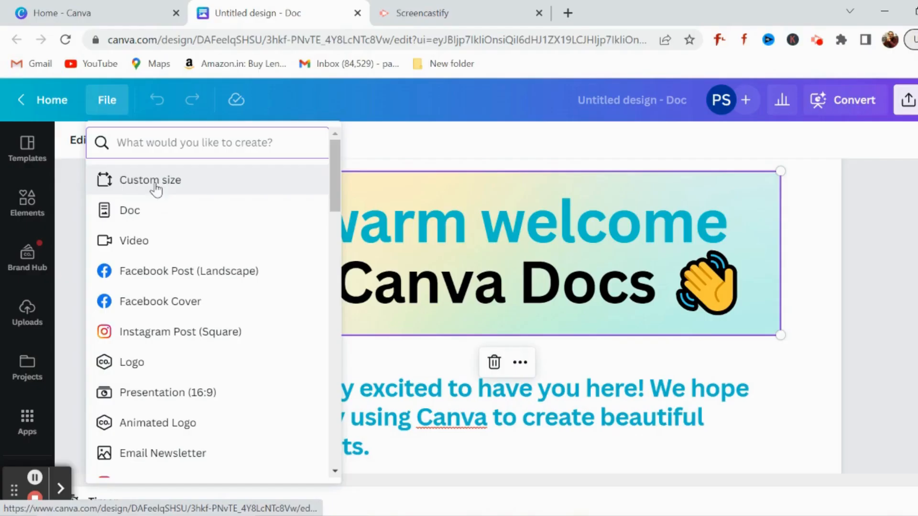
{"action": "left_click", "coordinate": [151, 208]}
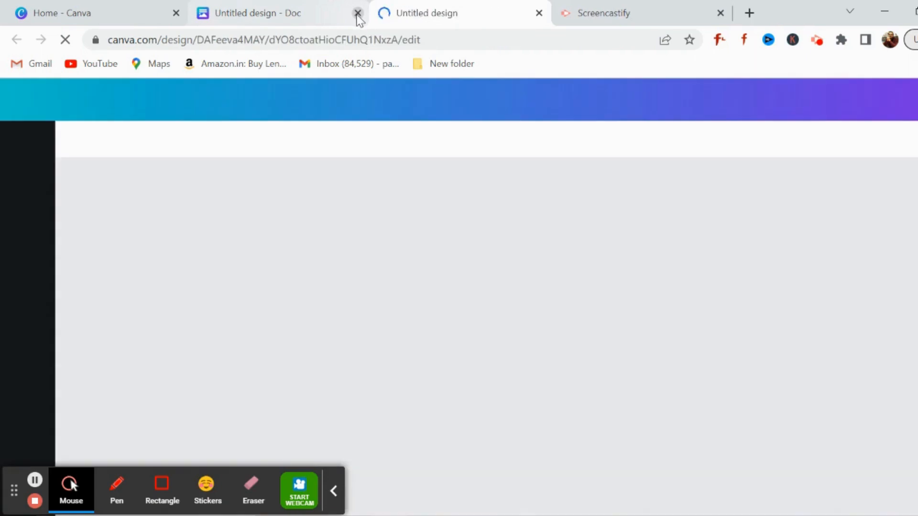
{"action": "left_click", "coordinate": [358, 12]}
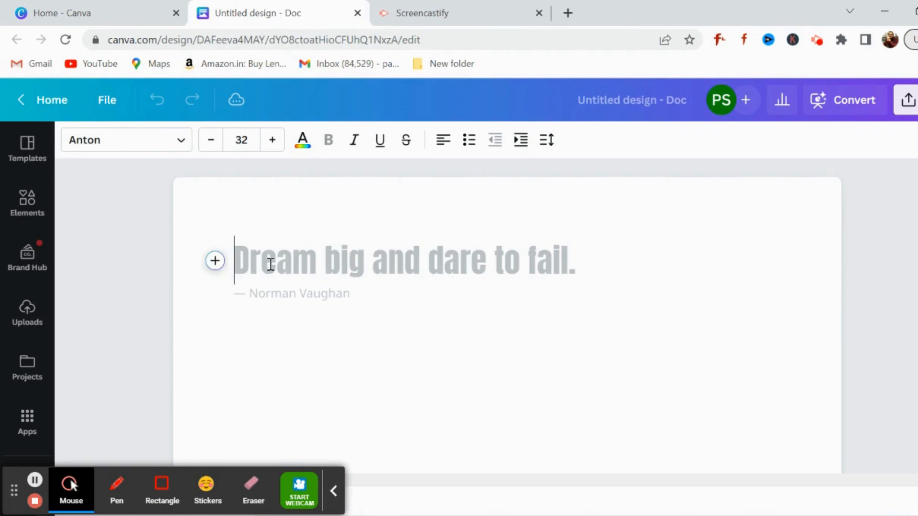
Step: Generate text at the start of the document with Magic Write using the prompt "write 5 motivational quotes for instagram related to health and fitness"
{"action": "left_click", "coordinate": [214, 261]}
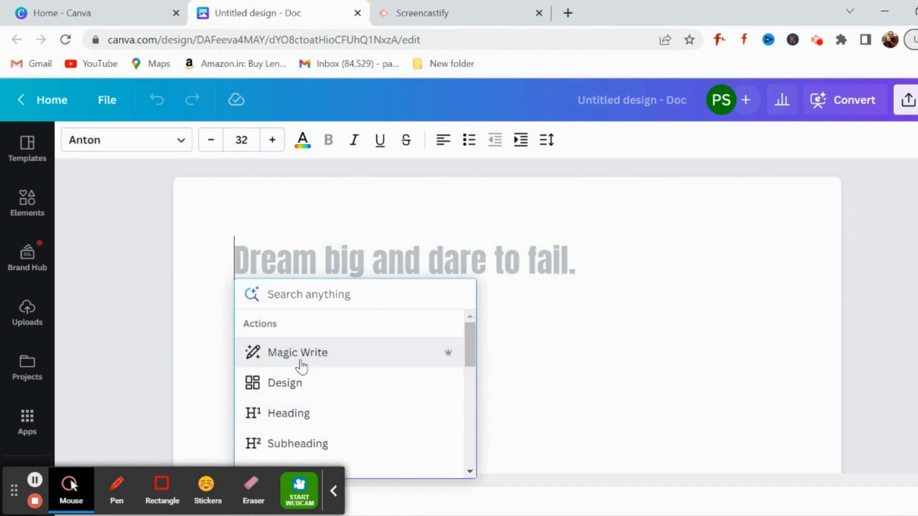
{"action": "left_click", "coordinate": [319, 362]}
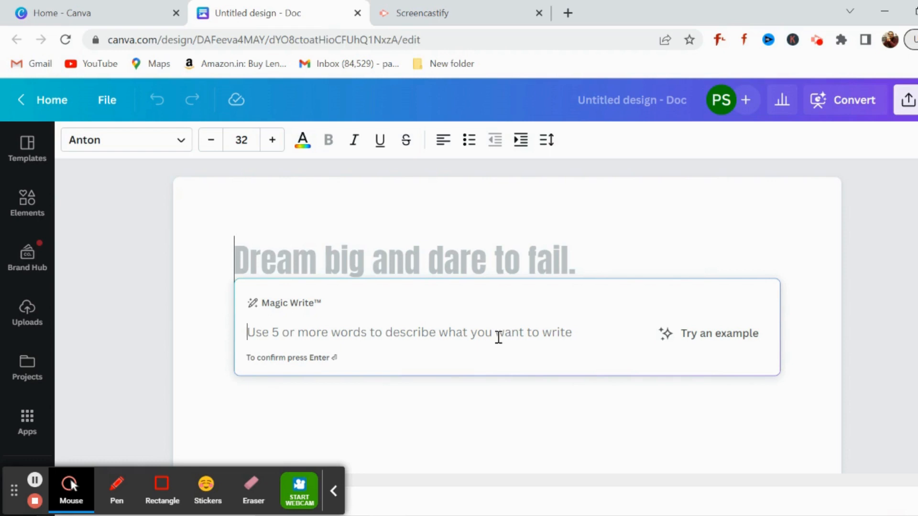
{"action": "type", "text": "write"}
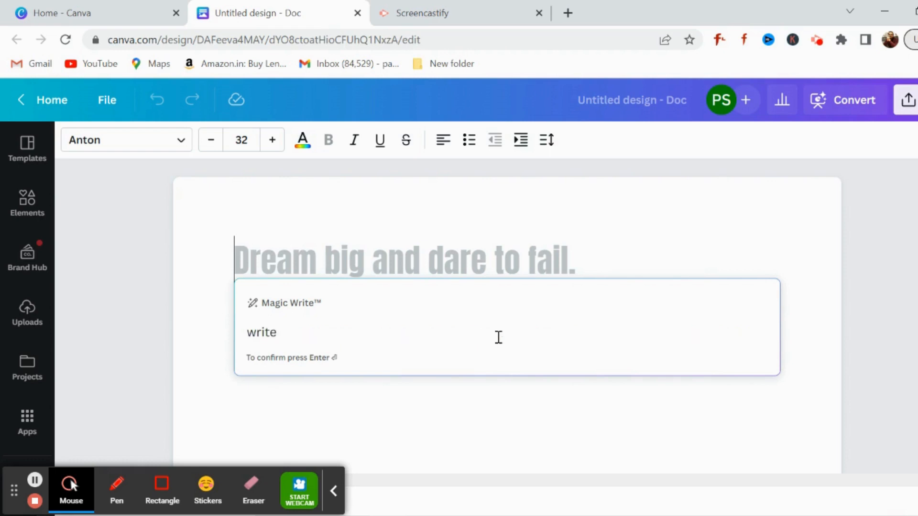
{"action": "type", "text": " 5 motivational qu"}
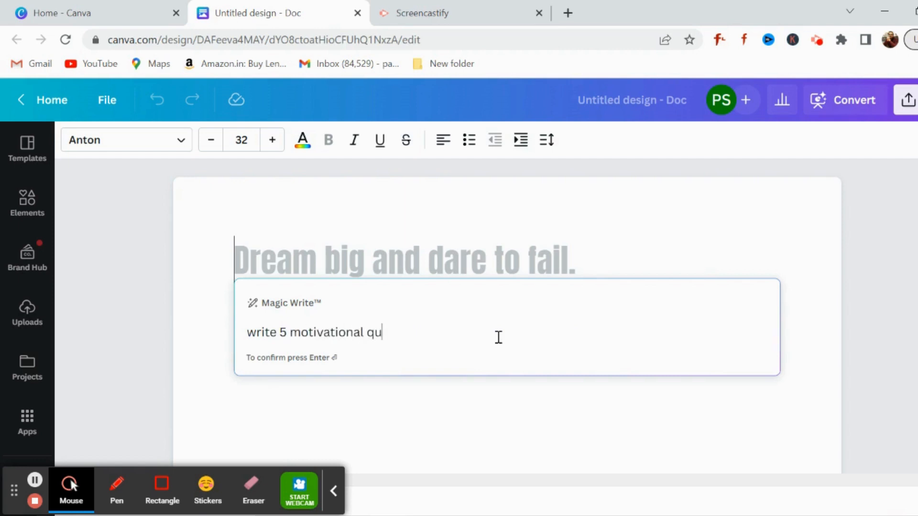
{"action": "type", "text": "otes for instag"}
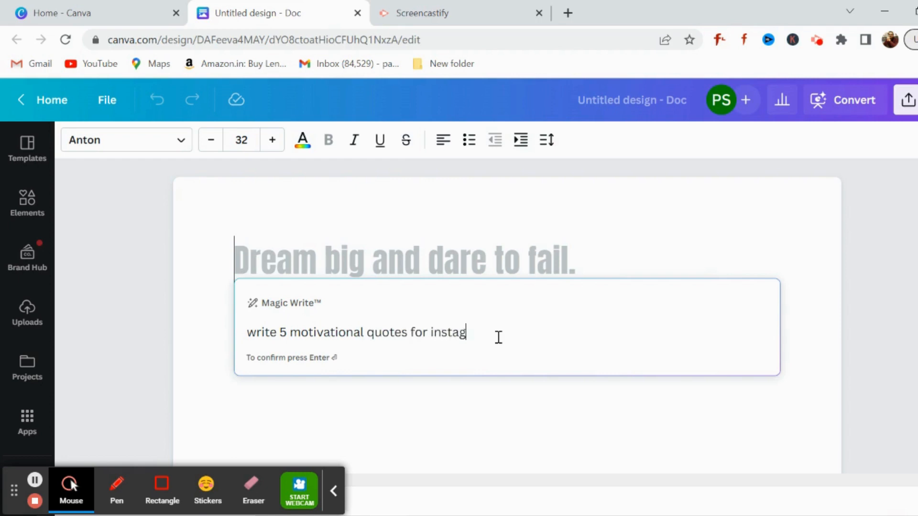
{"action": "type", "text": "ram related to "}
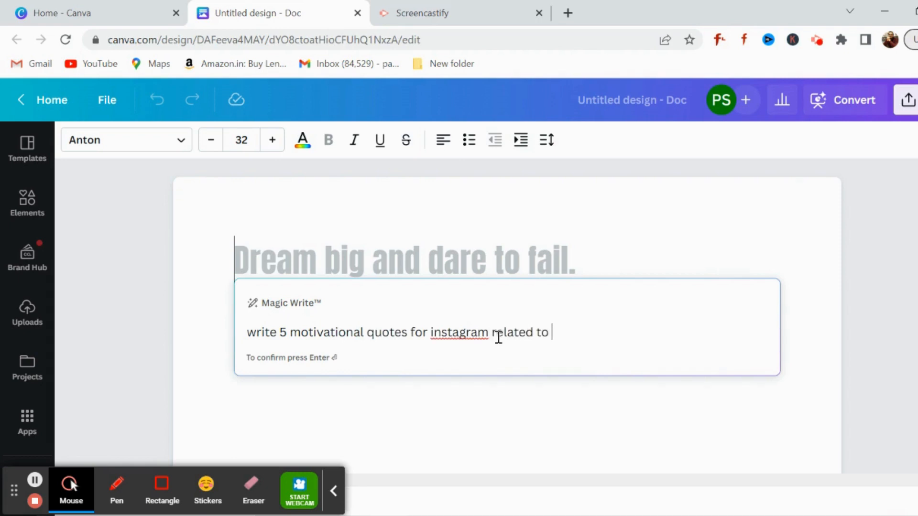
{"action": "type", "text": "health and fitnes"}
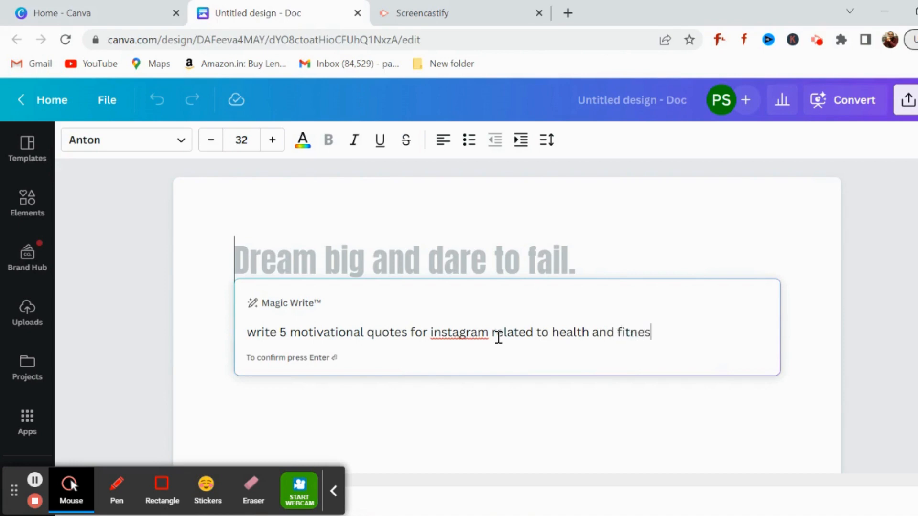
{"action": "type", "text": "s"}
{"action": "key", "text": "Return"}
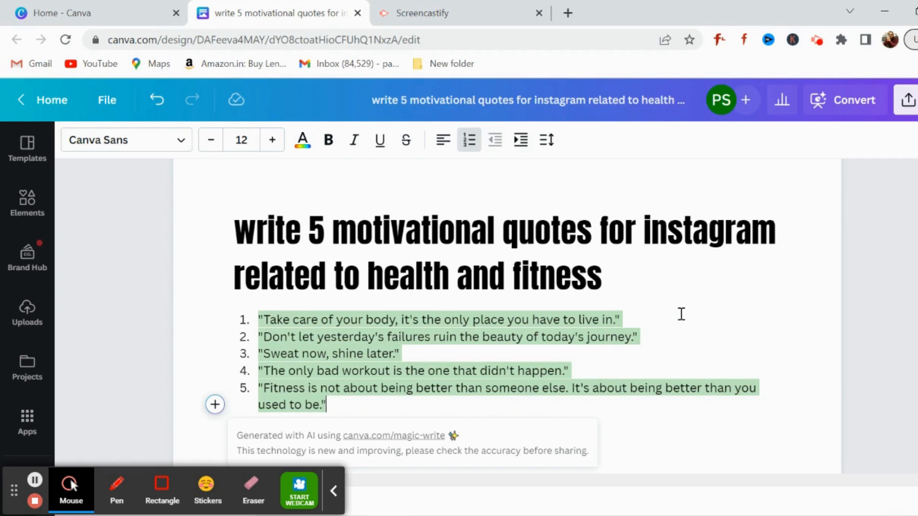
Step: End the numbered list after the fifth quote and add empty lines below it
{"action": "left_click", "coordinate": [438, 352]}
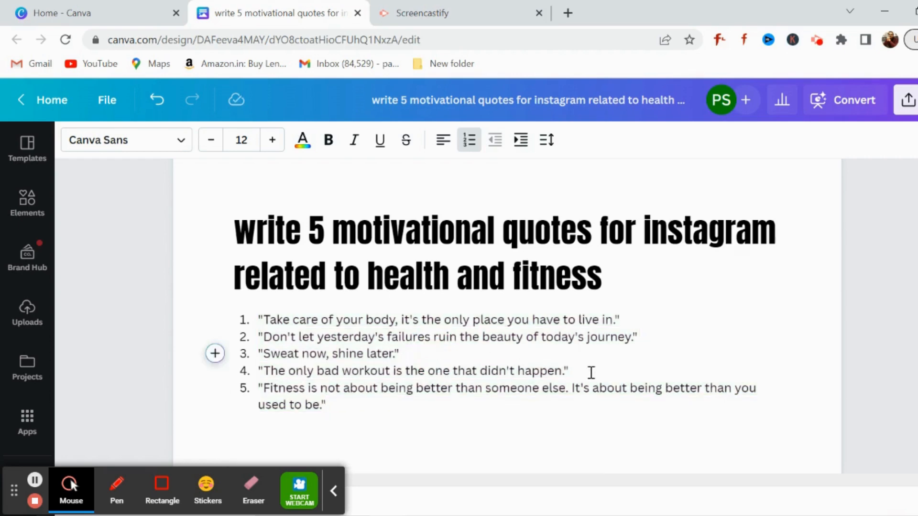
{"action": "left_click", "coordinate": [591, 372]}
{"action": "left_click", "coordinate": [365, 404]}
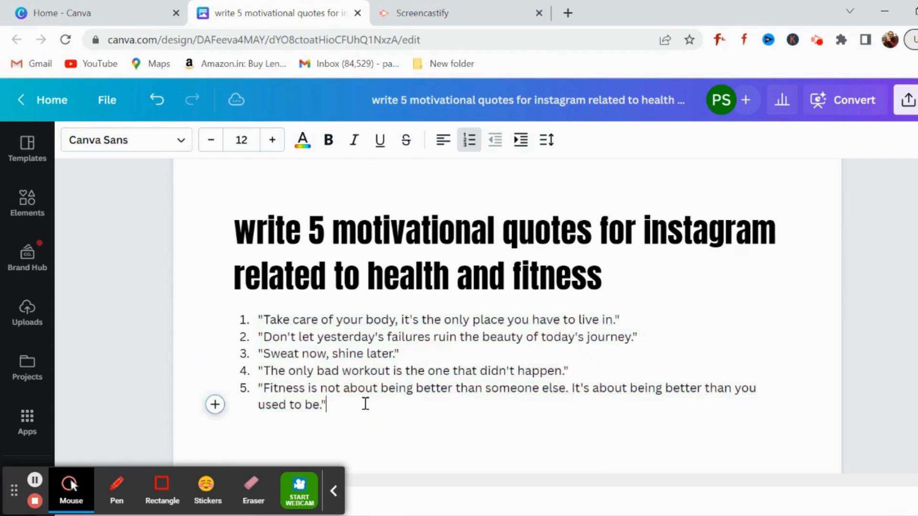
{"action": "key", "text": "Return"}
{"action": "key", "text": "Return"}
{"action": "key", "text": "Return"}
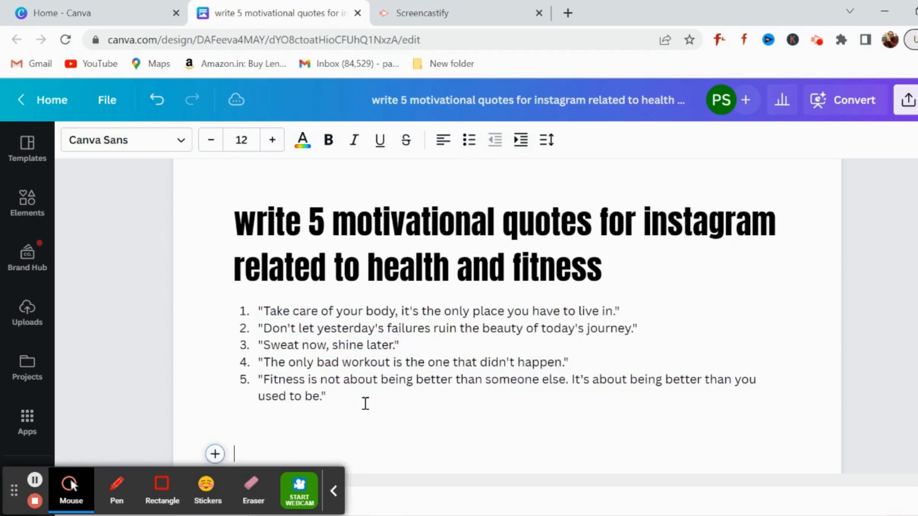
{"action": "scroll", "coordinate": [331, 416], "scroll_direction": "down", "scroll_amount": 1}
{"action": "left_click", "coordinate": [333, 492]}
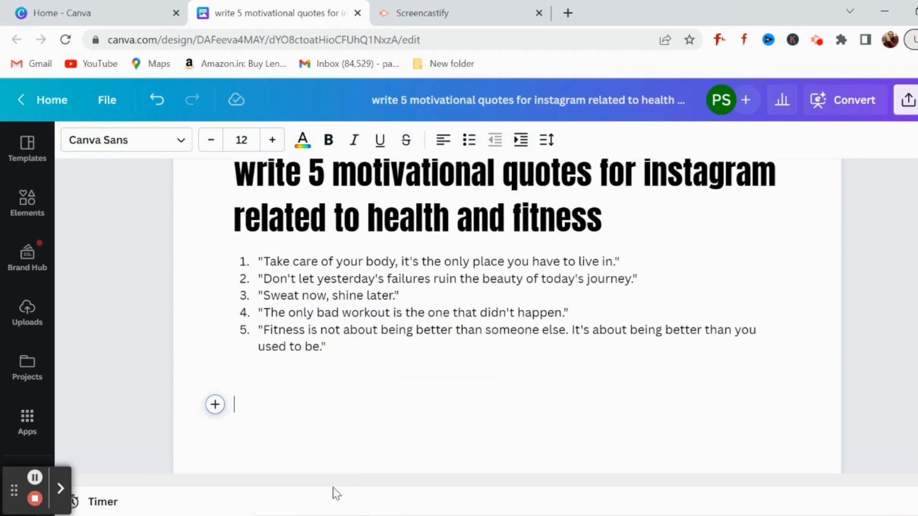
Step: Generate text below the quotes with Magic Write using the prompt "write a resume for a product executive with 1 year of experience"
{"action": "left_click", "coordinate": [239, 405]}
{"action": "type", "text": "/"}
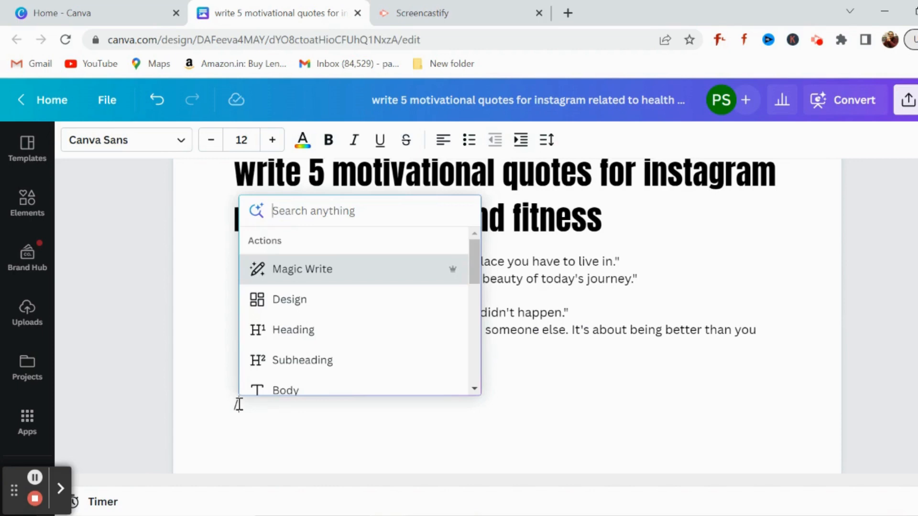
{"action": "left_click", "coordinate": [313, 270]}
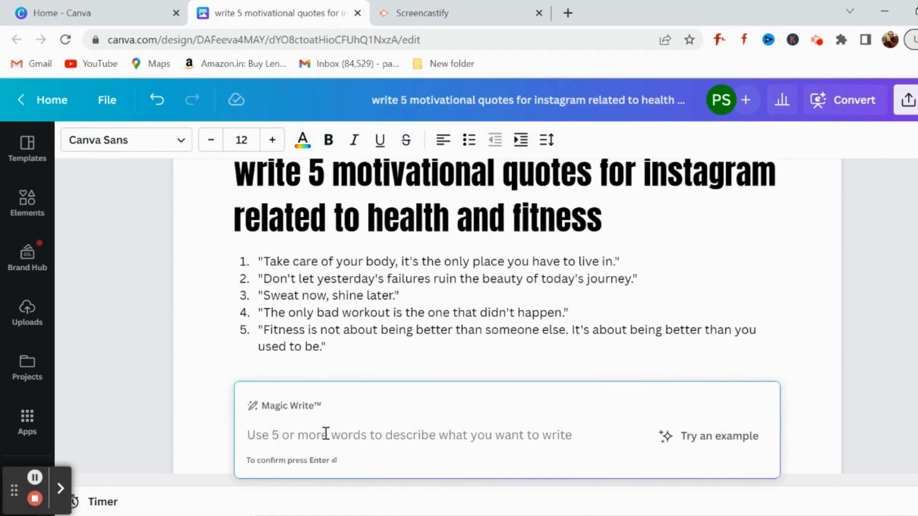
{"action": "type", "text": "writ"}
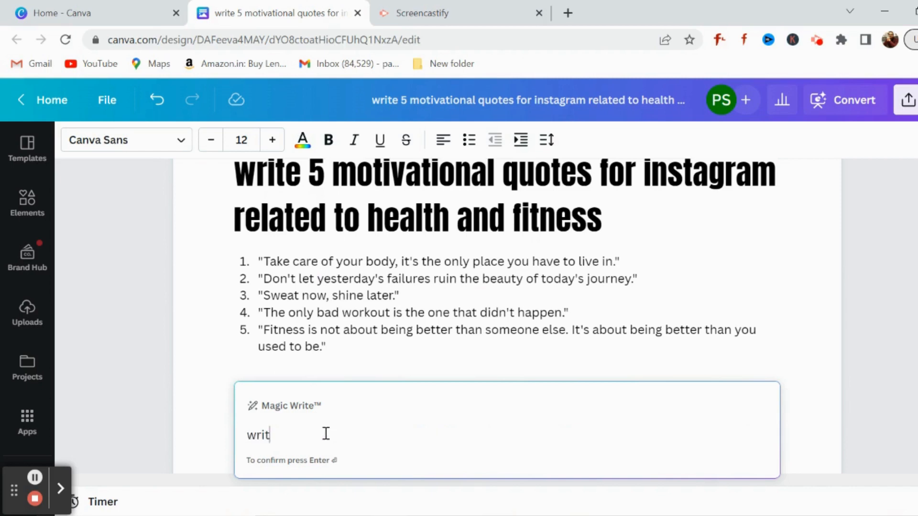
{"action": "type", "text": "e a resume for a"}
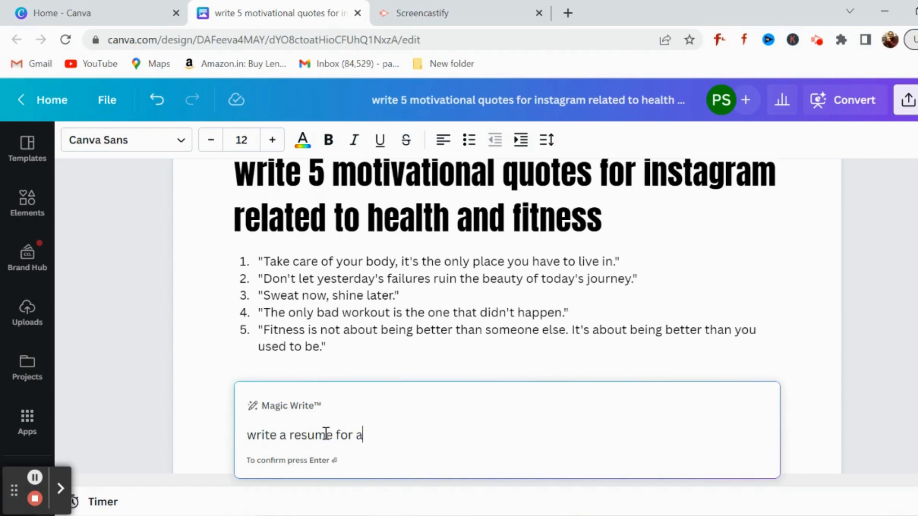
{"action": "type", "text": " prodcut"}
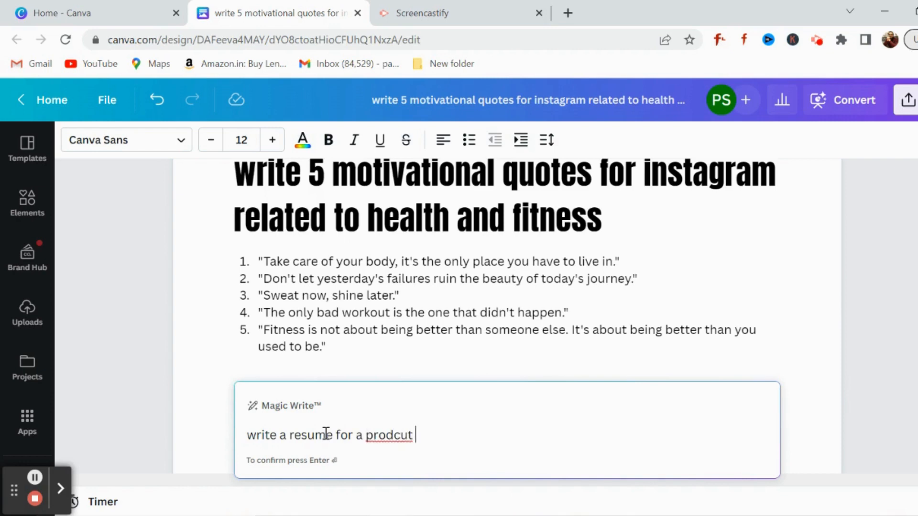
{"action": "key", "text": "BackSpace"}
{"action": "key", "text": "BackSpace"}
{"action": "key", "text": "BackSpace"}
{"action": "type", "text": "uct exec"}
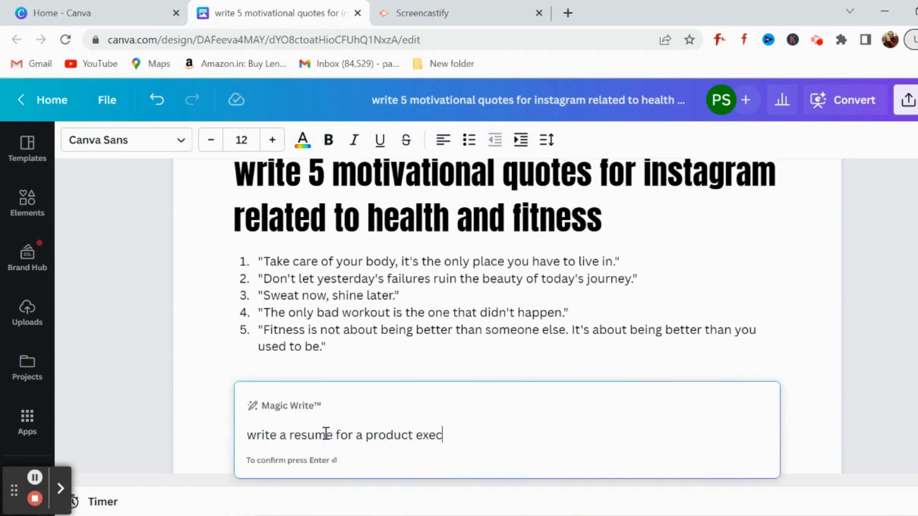
{"action": "type", "text": "utive with "}
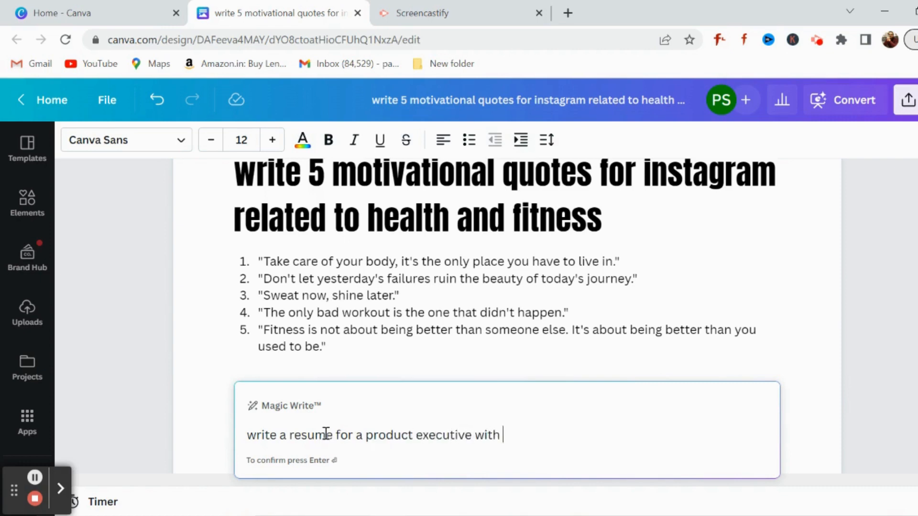
{"action": "type", "text": "1 year of experience"}
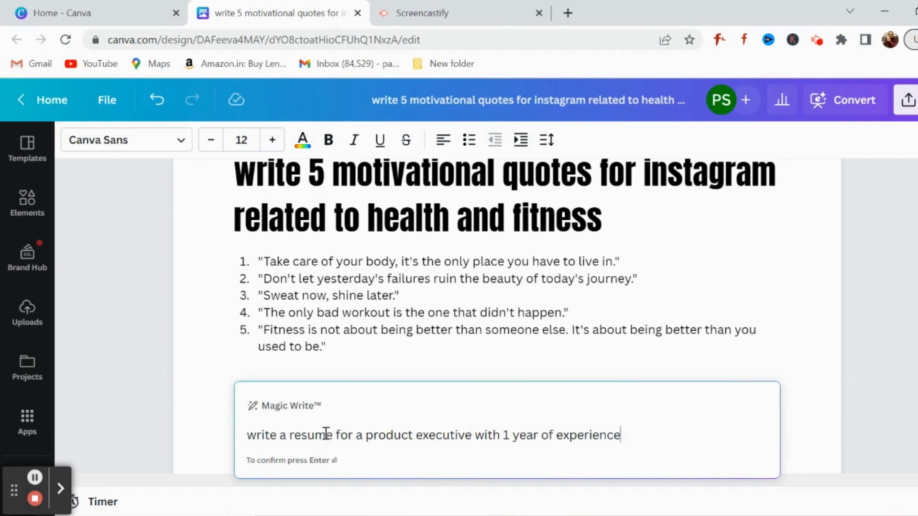
{"action": "key", "text": "Return"}
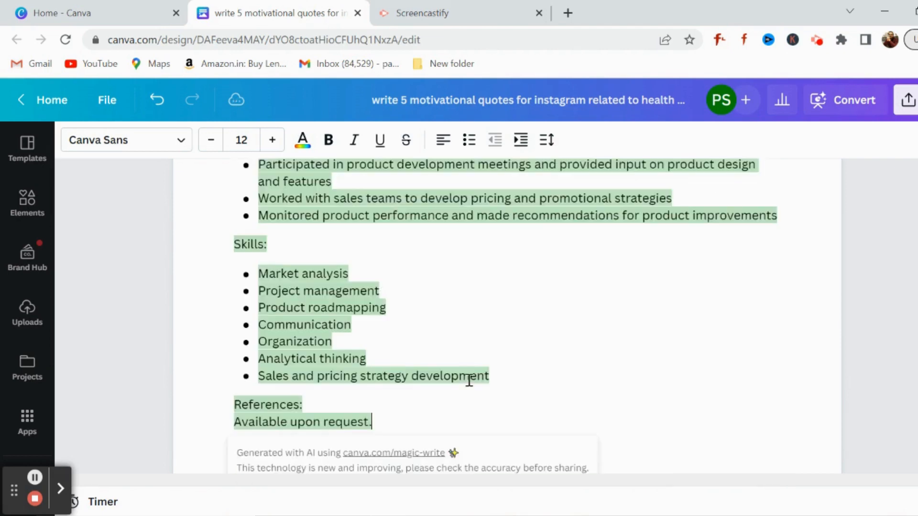
Step: Review the generated resume from its heading and contact placeholders through the experience, skills and references sections
{"action": "scroll", "coordinate": [505, 309], "scroll_direction": "up", "scroll_amount": 3}
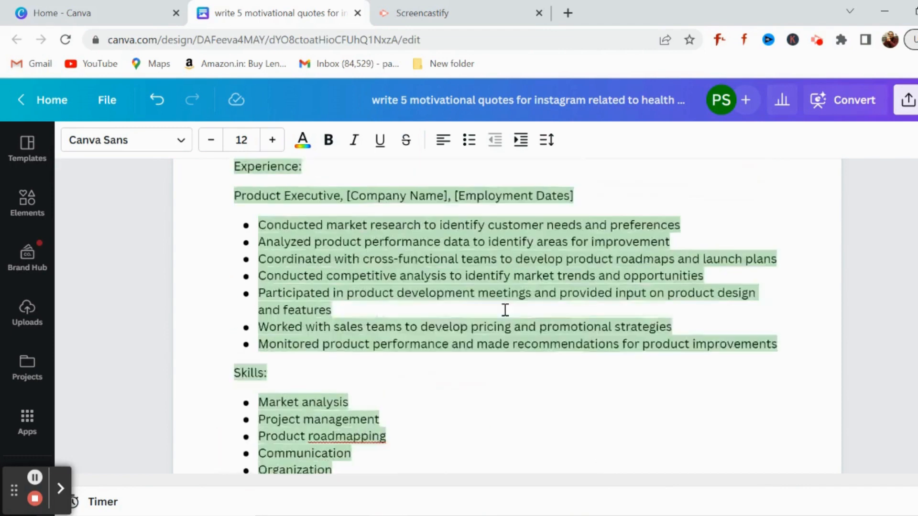
{"action": "scroll", "coordinate": [505, 309], "scroll_direction": "up", "scroll_amount": 6}
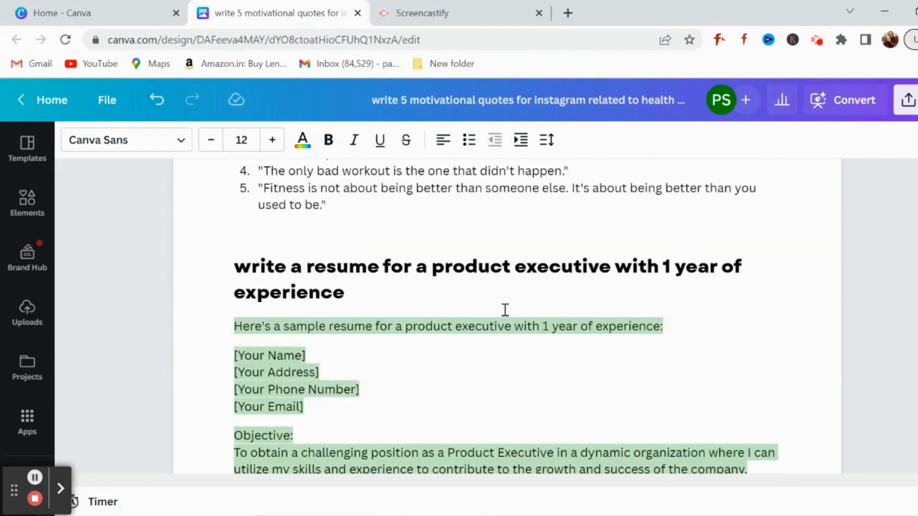
{"action": "scroll", "coordinate": [505, 310], "scroll_direction": "down", "scroll_amount": 4}
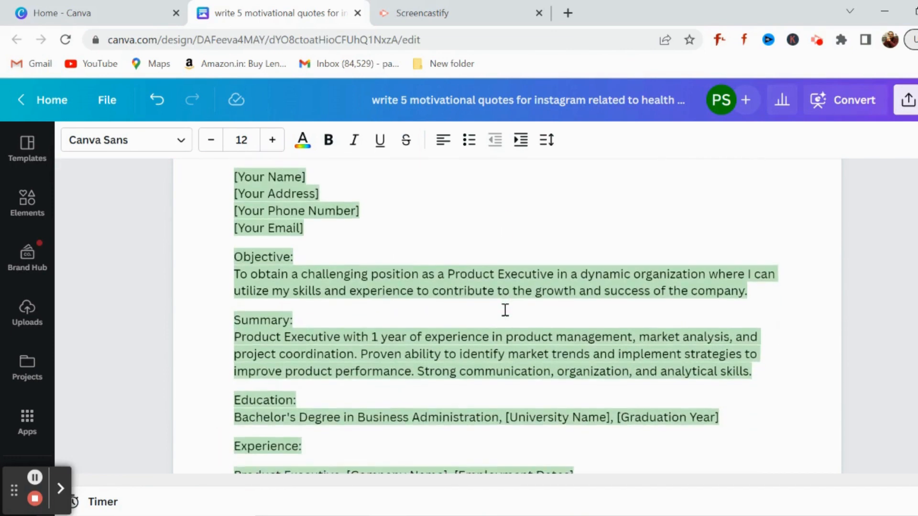
{"action": "scroll", "coordinate": [505, 309], "scroll_direction": "down", "scroll_amount": 4}
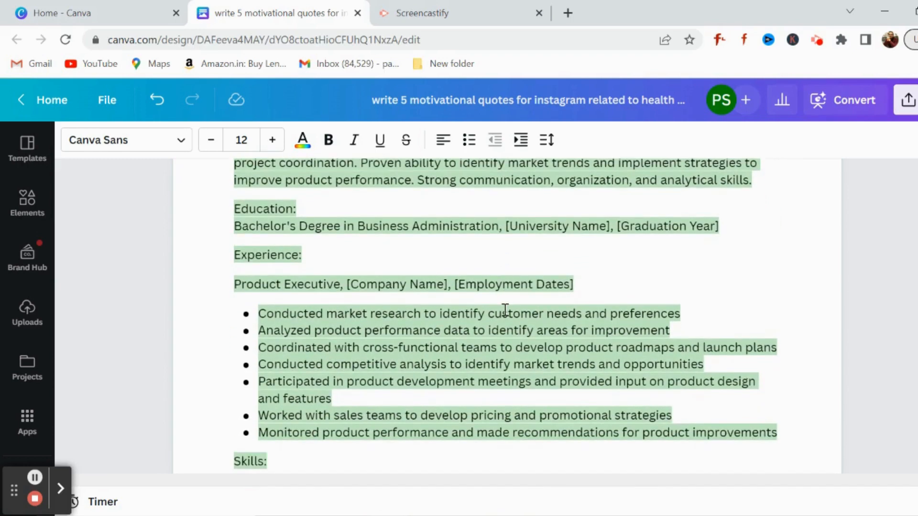
{"action": "scroll", "coordinate": [505, 310], "scroll_direction": "down", "scroll_amount": 2}
{"action": "scroll", "coordinate": [505, 310], "scroll_direction": "up", "scroll_amount": 10}
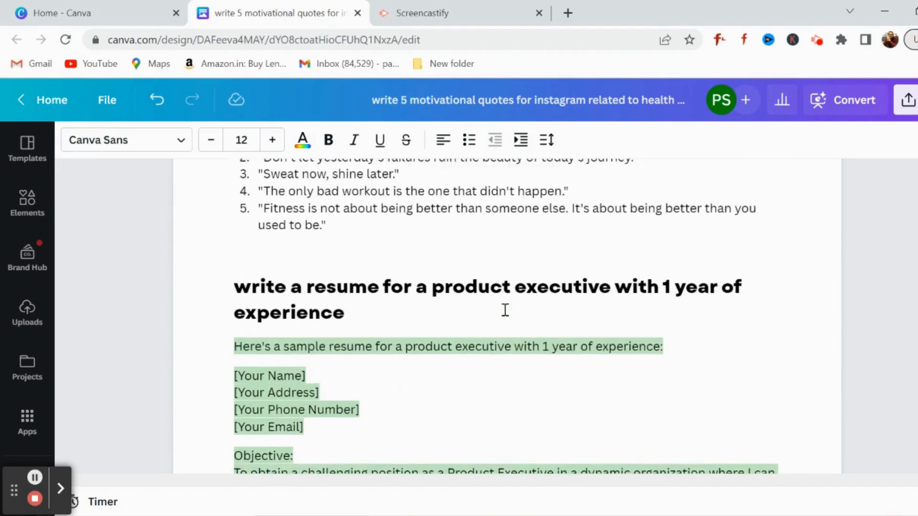
{"action": "scroll", "coordinate": [505, 310], "scroll_direction": "down", "scroll_amount": 2}
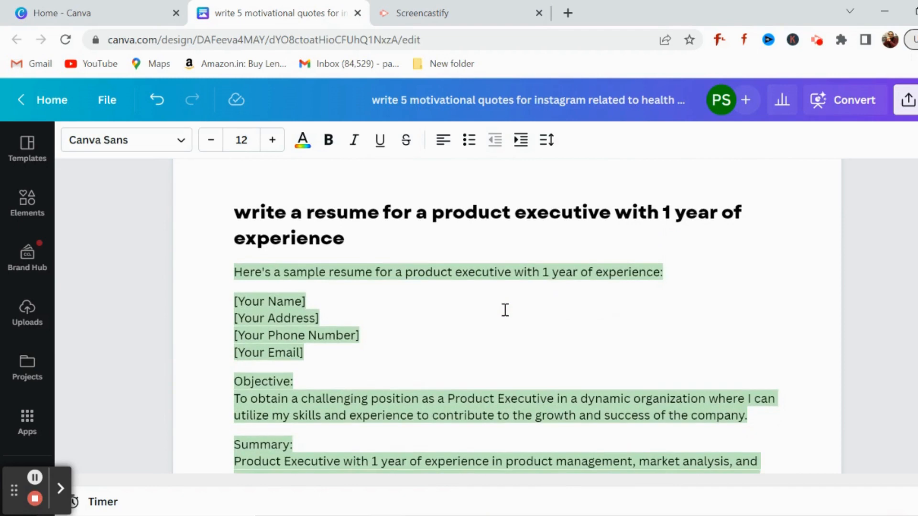
{"action": "left_click", "coordinate": [361, 304]}
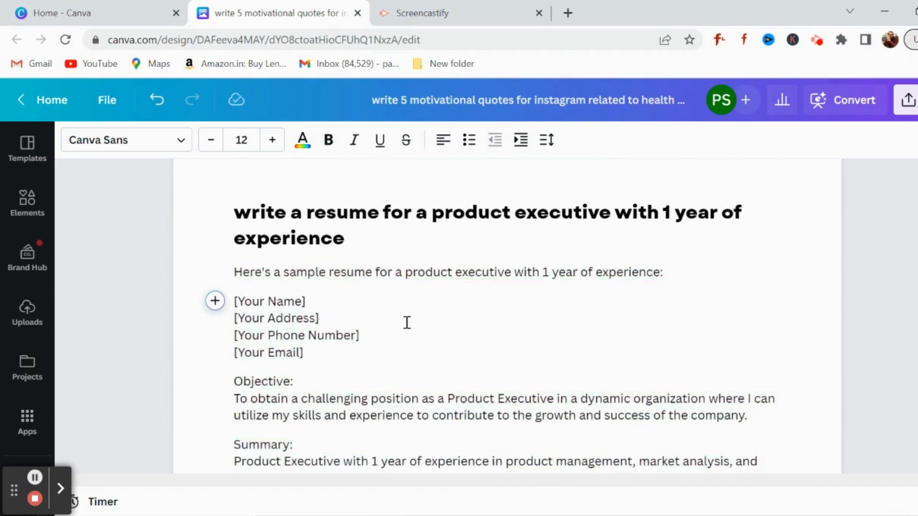
{"action": "scroll", "coordinate": [411, 333], "scroll_direction": "down", "scroll_amount": 2}
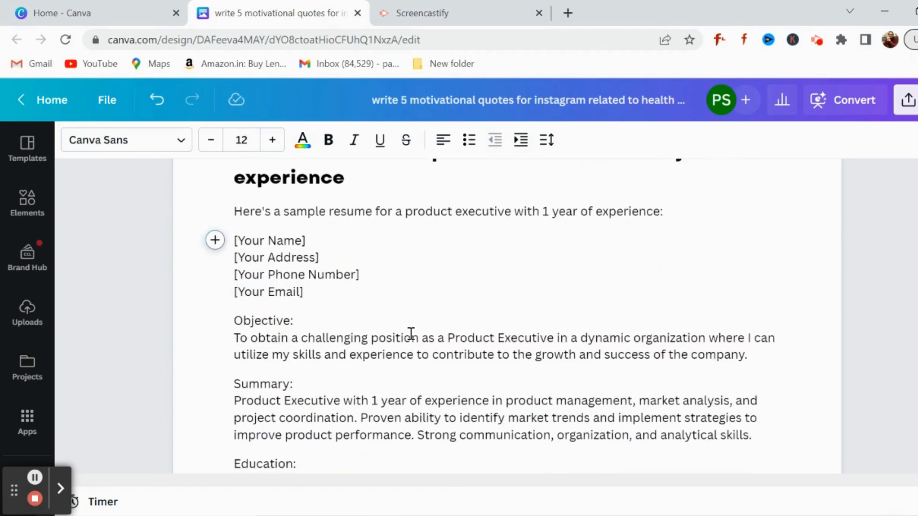
{"action": "scroll", "coordinate": [411, 334], "scroll_direction": "down", "scroll_amount": 12}
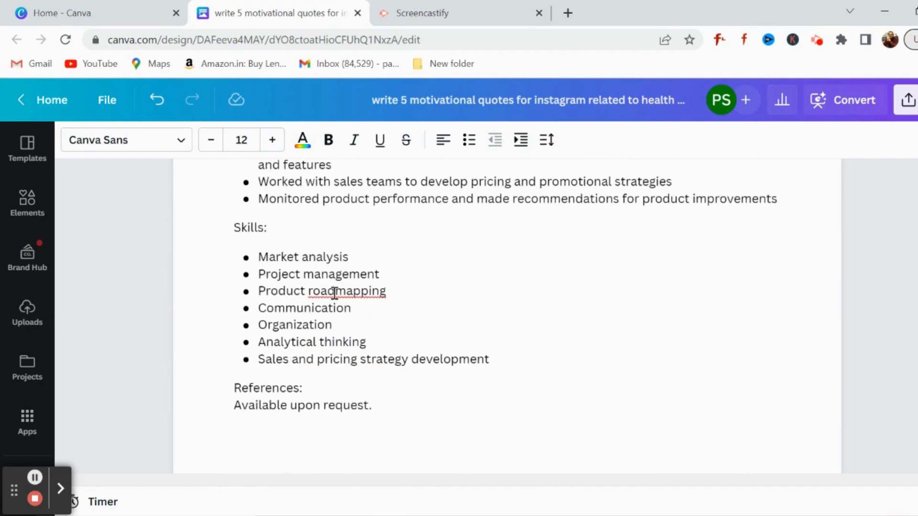
Step: Below the resume, run Magic Write with "write a youtube video script for a video titled "10 tips about how to use canva for your business""
{"action": "left_click", "coordinate": [399, 411]}
{"action": "key", "text": "Return"}
{"action": "key", "text": "Return"}
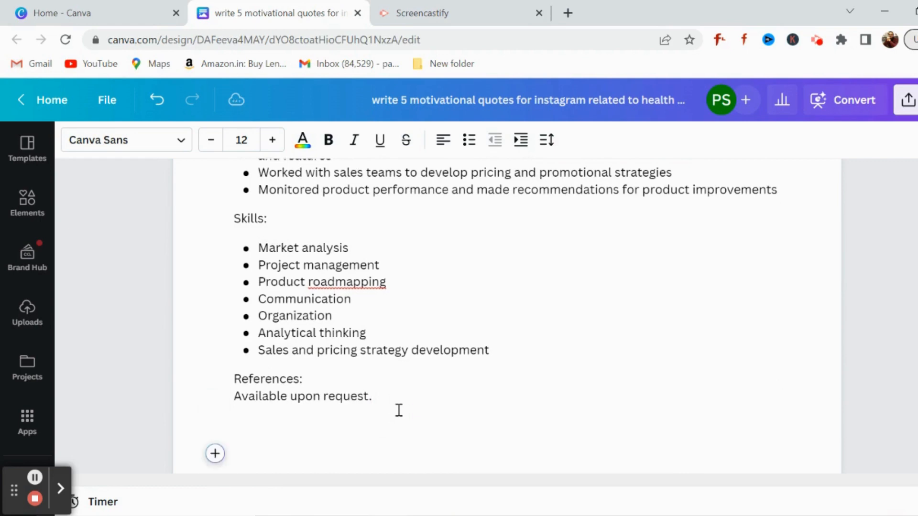
{"action": "left_click", "coordinate": [215, 453]}
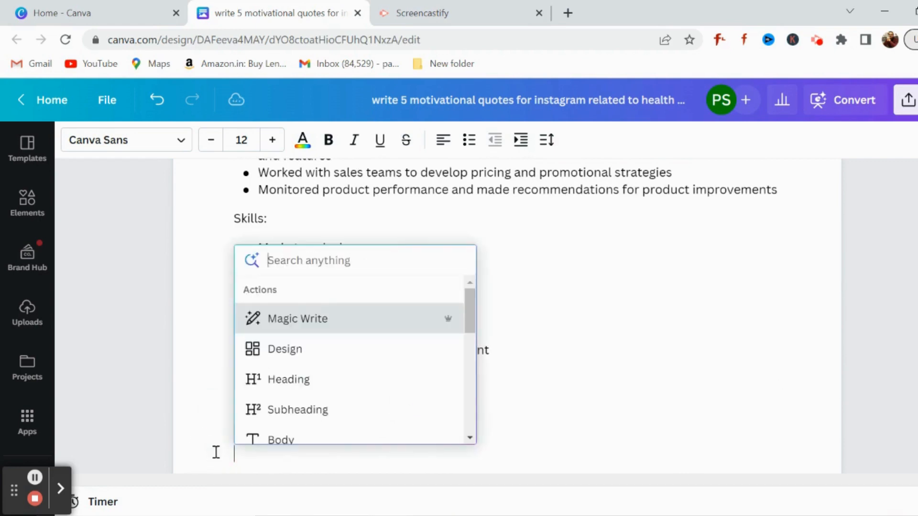
{"action": "left_click", "coordinate": [317, 318]}
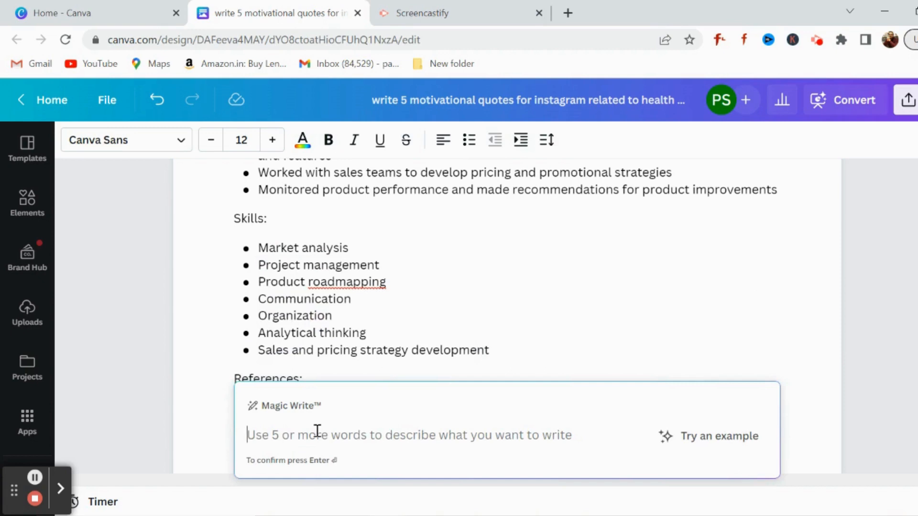
{"action": "type", "text": "wr"}
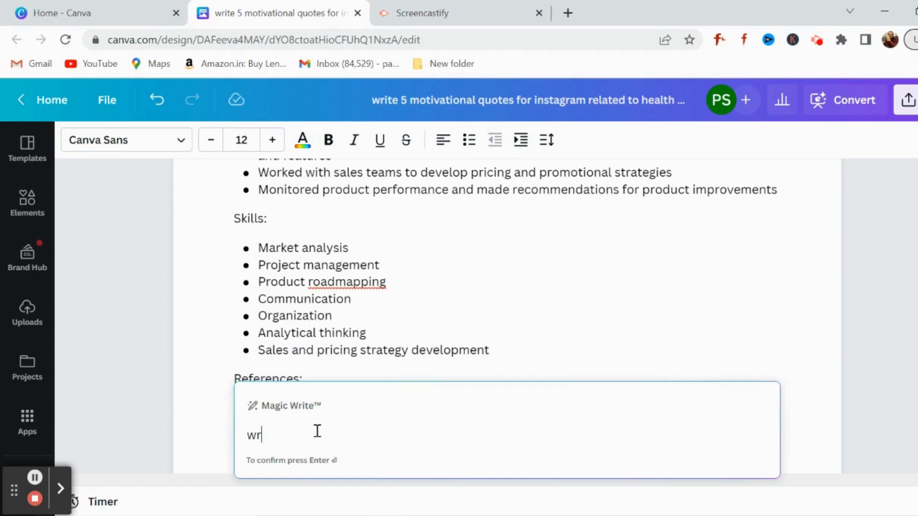
{"action": "type", "text": "ite a youtube video sc"}
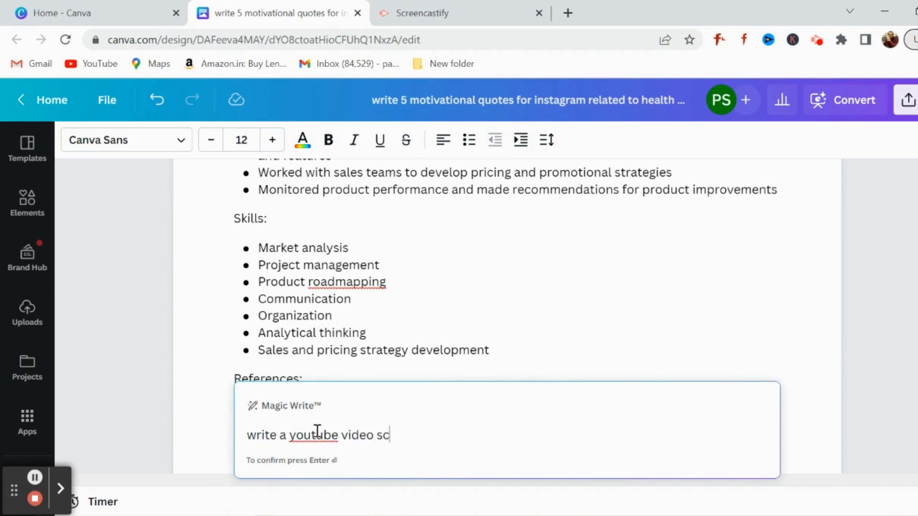
{"action": "type", "text": "ript for avideo t"}
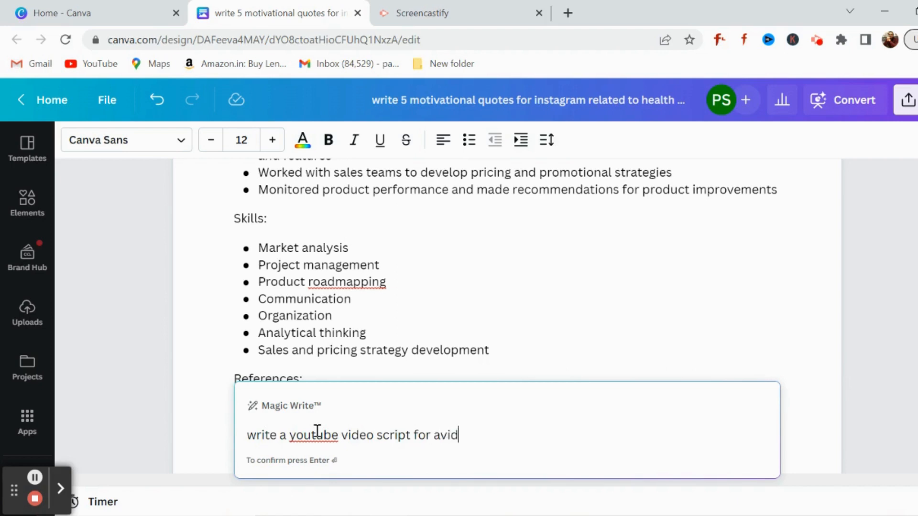
{"action": "key", "text": "BackSpace"}
{"action": "key", "text": "BackSpace"}
{"action": "key", "text": "BackSpace"}
{"action": "key", "text": "BackSpace"}
{"action": "key", "text": "BackSpace"}
{"action": "key", "text": "BackSpace"}
{"action": "key", "text": "BackSpace"}
{"action": "type", "text": "video titled "}
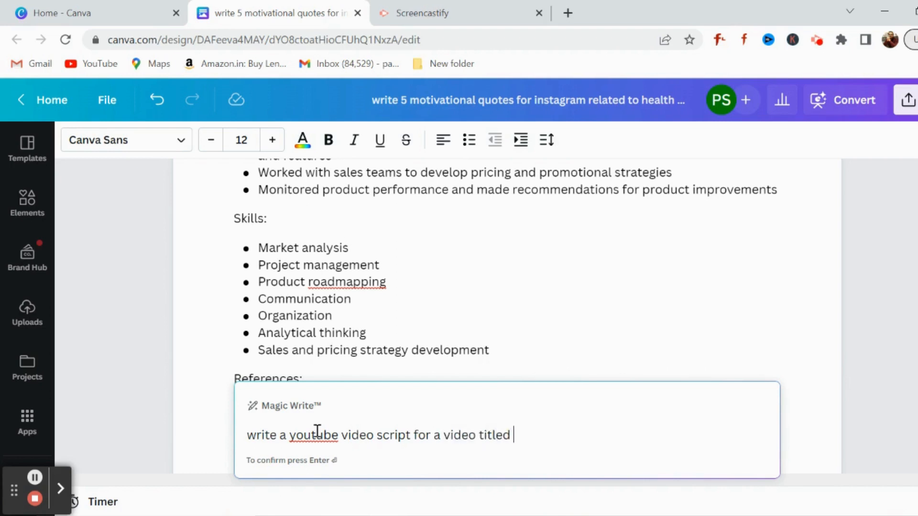
{"action": "type", "text": "\"10 tips o"}
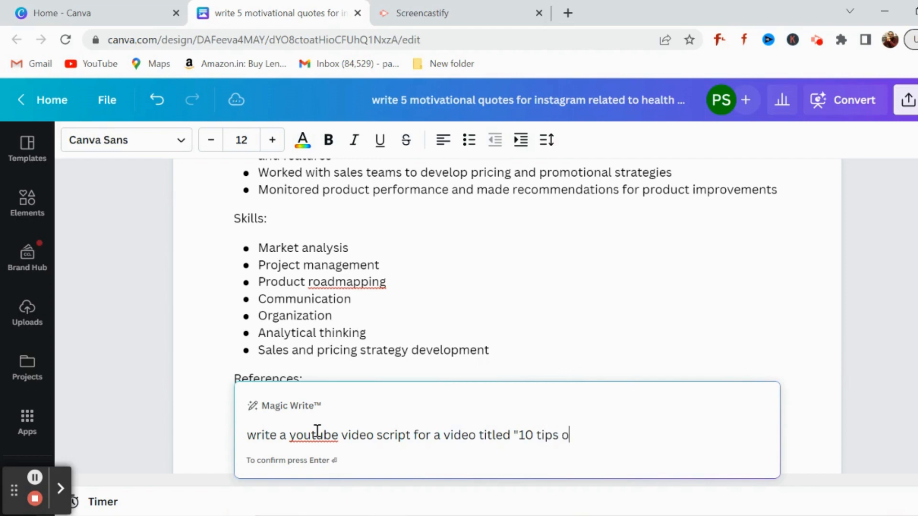
{"action": "key", "text": "BackSpace"}
{"action": "type", "text": "about how"}
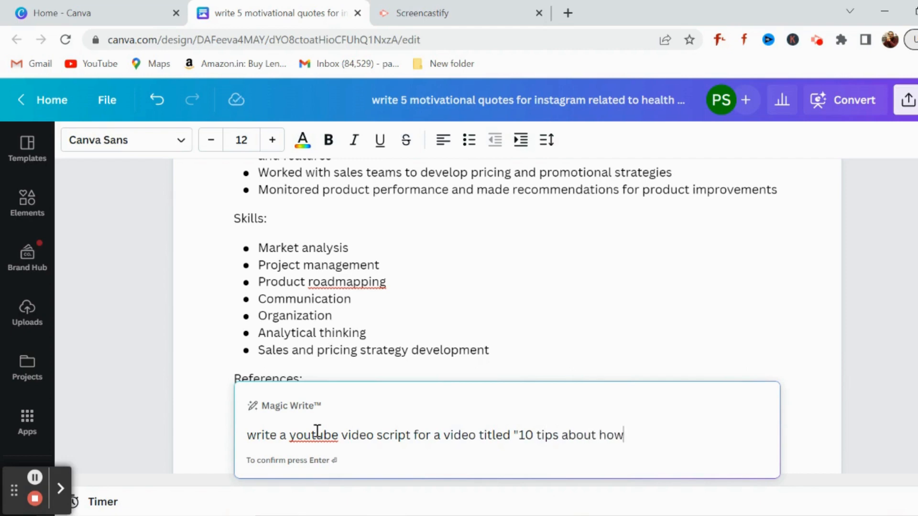
{"action": "type", "text": " to use canva for "}
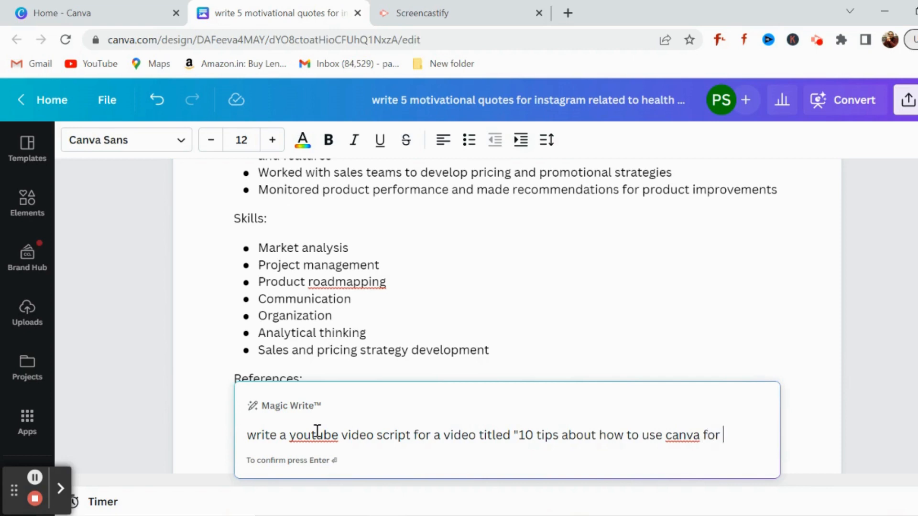
{"action": "type", "text": "your business"}
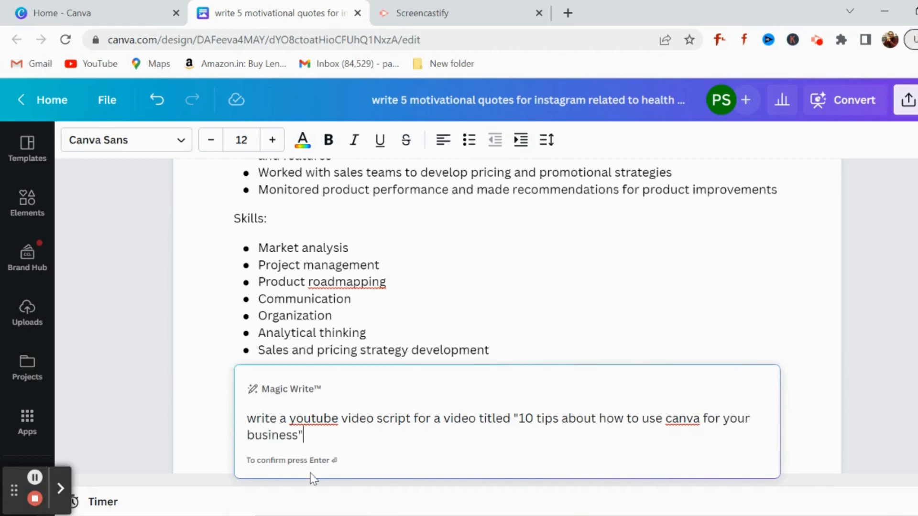
{"action": "key", "text": "Return"}
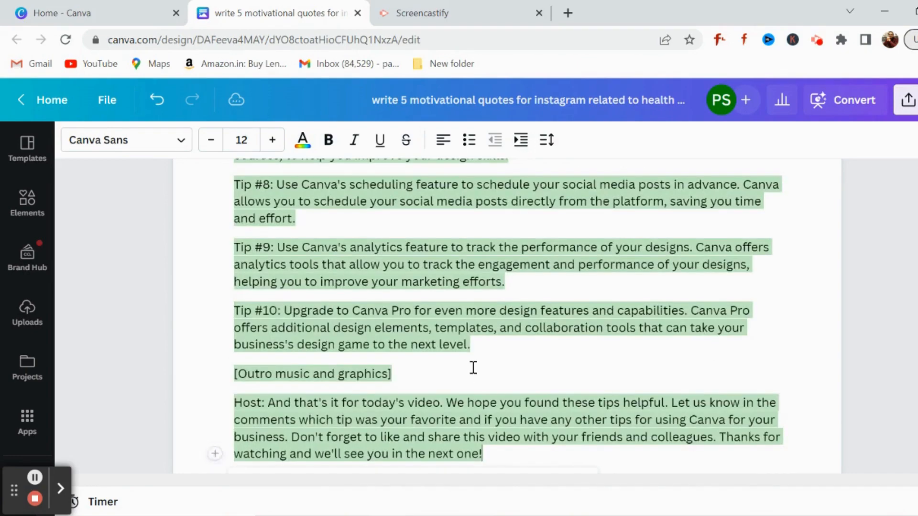
Step: Review the generated video script from the intro and host greeting through the ten tips to the outro
{"action": "scroll", "coordinate": [487, 318], "scroll_direction": "up", "scroll_amount": 8}
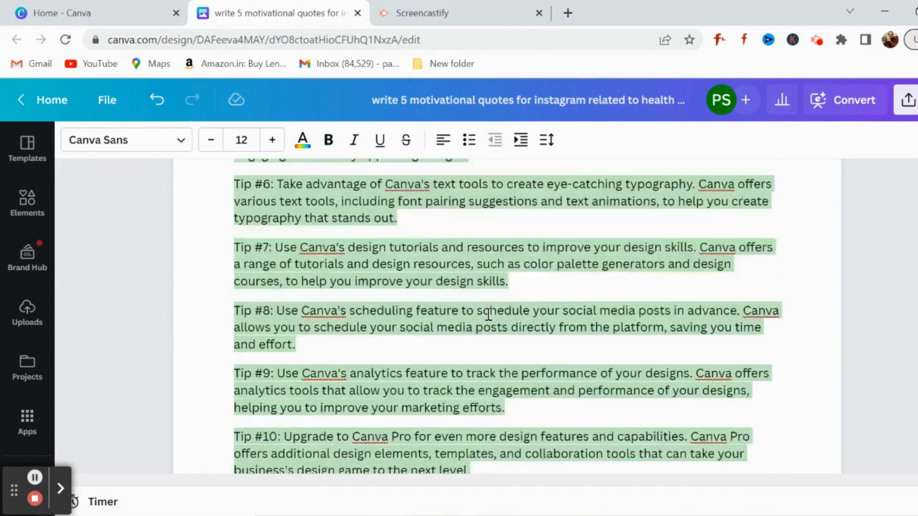
{"action": "scroll", "coordinate": [488, 315], "scroll_direction": "up", "scroll_amount": 4}
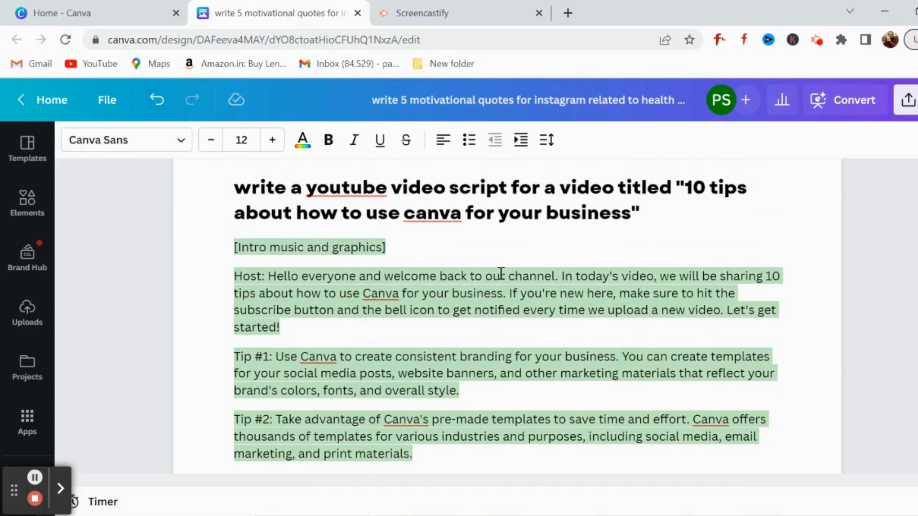
{"action": "scroll", "coordinate": [501, 273], "scroll_direction": "up", "scroll_amount": 1}
{"action": "scroll", "coordinate": [500, 273], "scroll_direction": "down", "scroll_amount": 1}
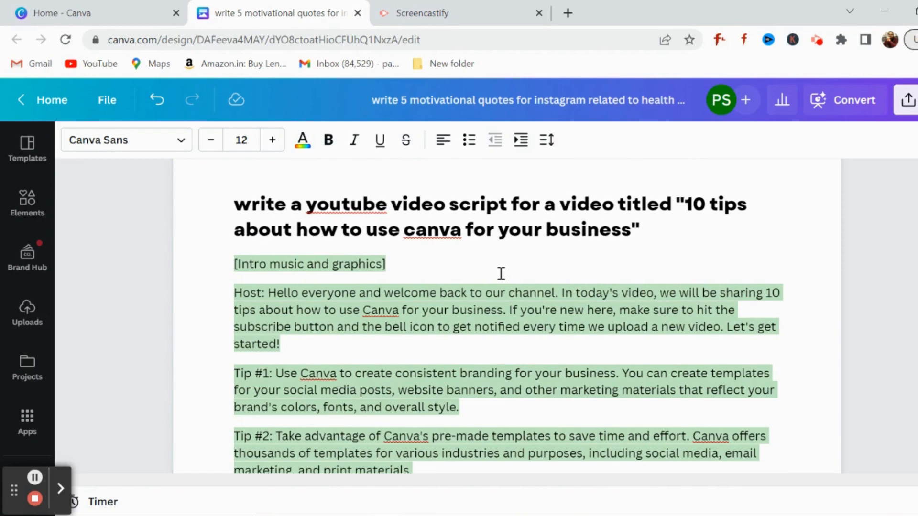
{"action": "left_click", "coordinate": [397, 263]}
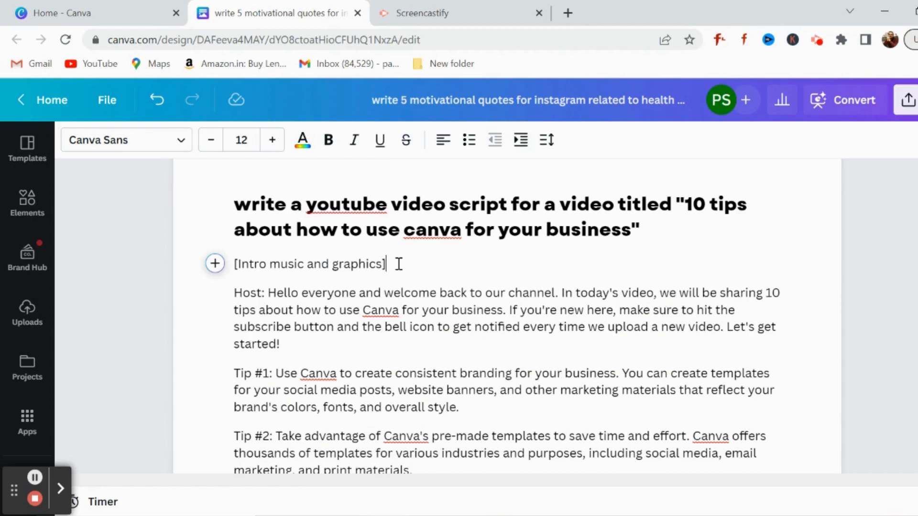
{"action": "scroll", "coordinate": [398, 263], "scroll_direction": "down", "scroll_amount": 2}
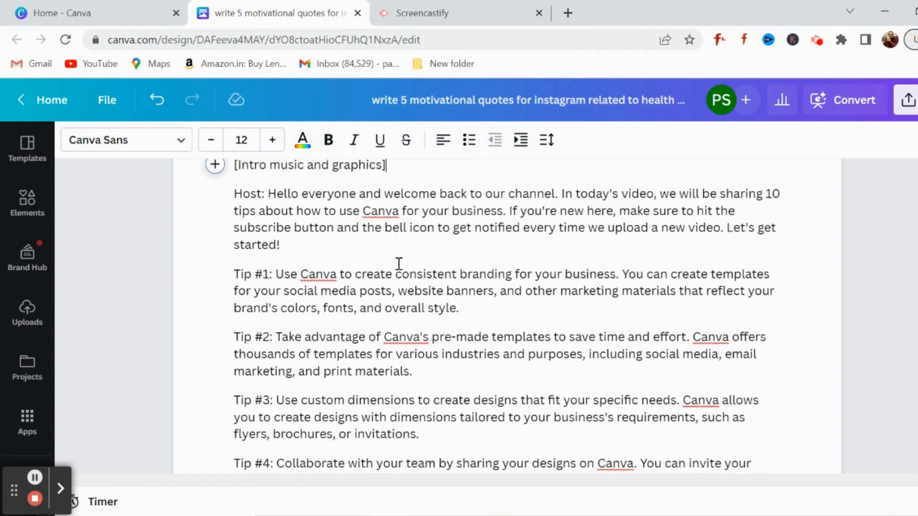
{"action": "scroll", "coordinate": [399, 264], "scroll_direction": "down", "scroll_amount": 2}
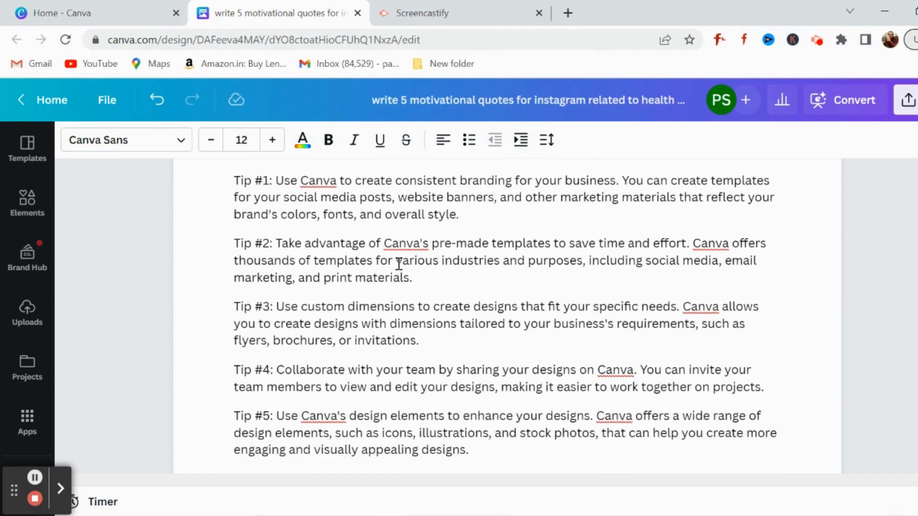
{"action": "scroll", "coordinate": [399, 263], "scroll_direction": "down", "scroll_amount": 2}
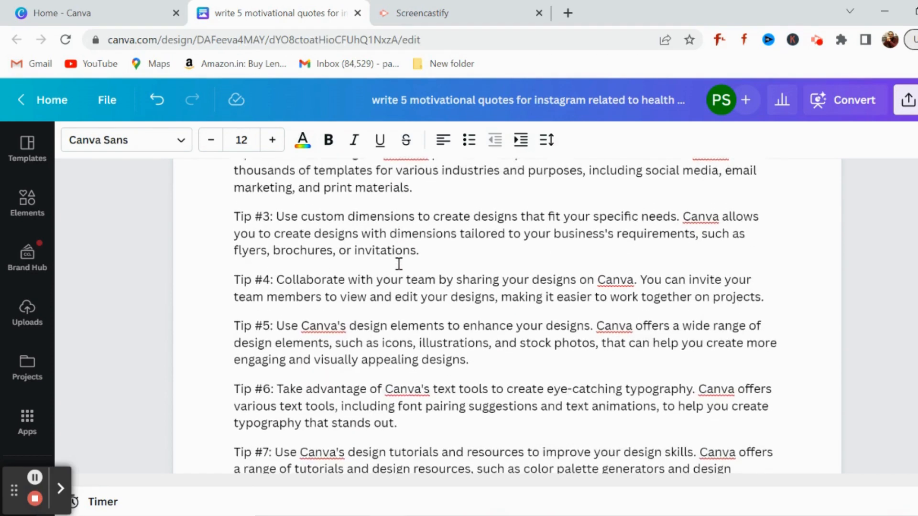
{"action": "scroll", "coordinate": [399, 264], "scroll_direction": "down", "scroll_amount": 5}
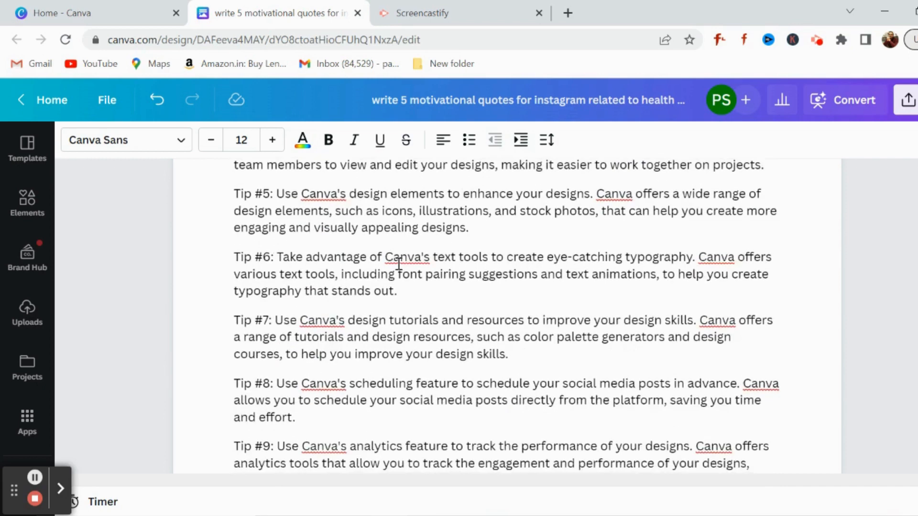
{"action": "scroll", "coordinate": [399, 263], "scroll_direction": "down", "scroll_amount": 2}
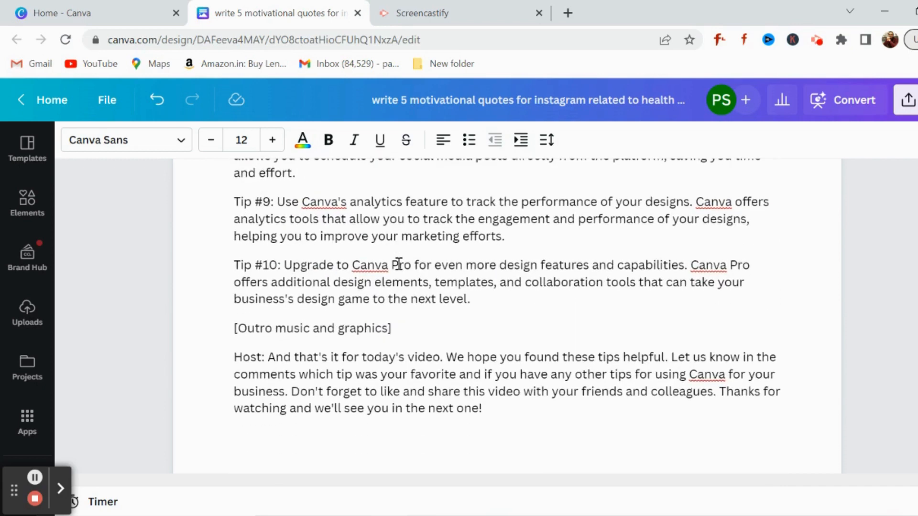
{"action": "left_click", "coordinate": [416, 329]}
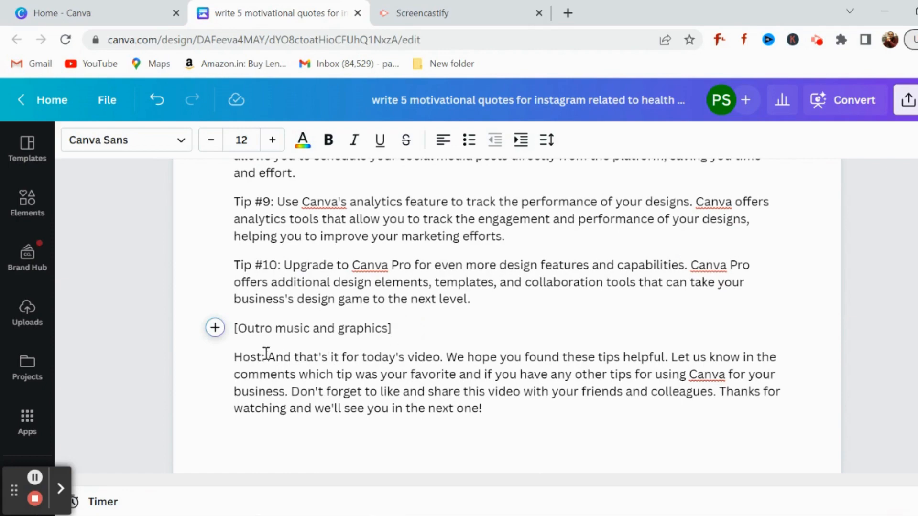
{"action": "left_click", "coordinate": [505, 407]}
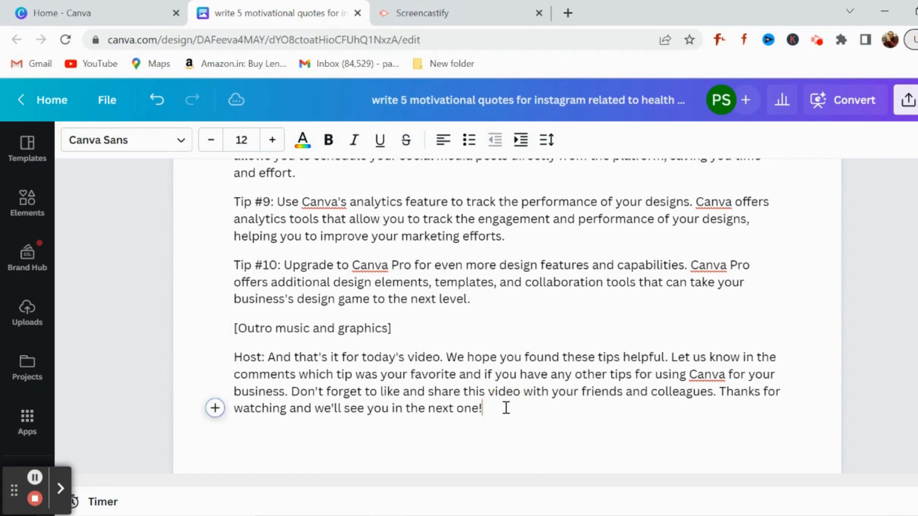
{"action": "scroll", "coordinate": [554, 313], "scroll_direction": "up", "scroll_amount": 15}
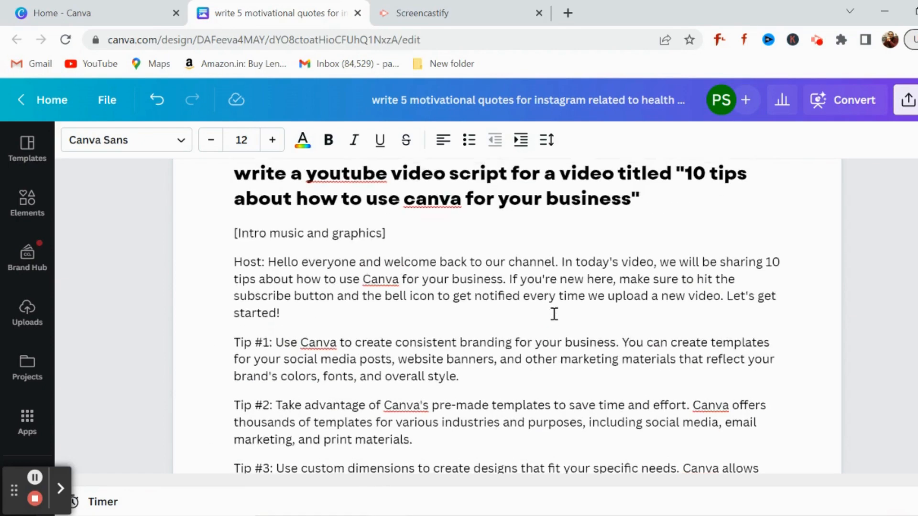
{"action": "scroll", "coordinate": [554, 314], "scroll_direction": "down", "scroll_amount": 10}
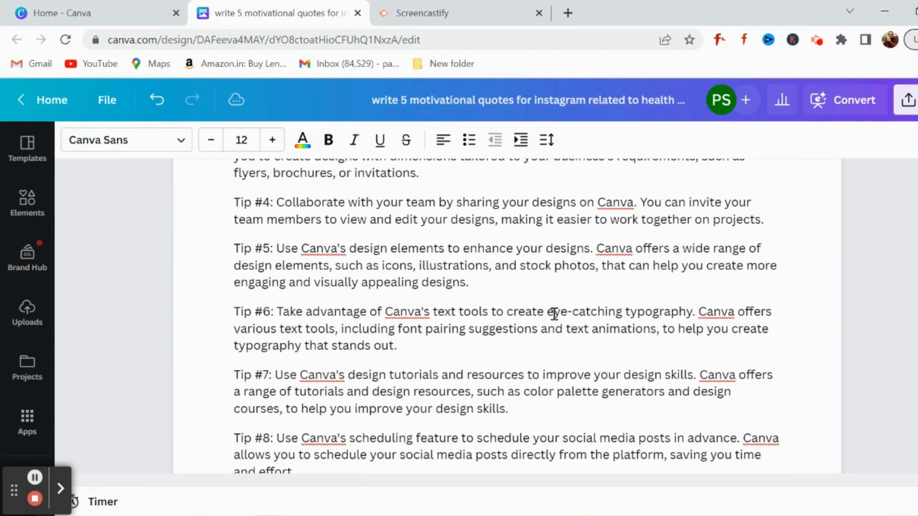
{"action": "scroll", "coordinate": [554, 314], "scroll_direction": "down", "scroll_amount": 2}
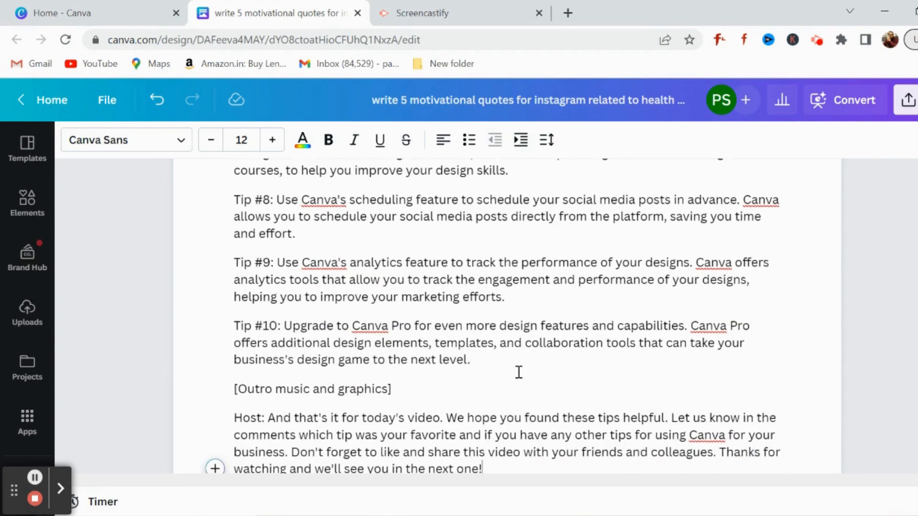
{"action": "scroll", "coordinate": [518, 372], "scroll_direction": "down", "scroll_amount": 2}
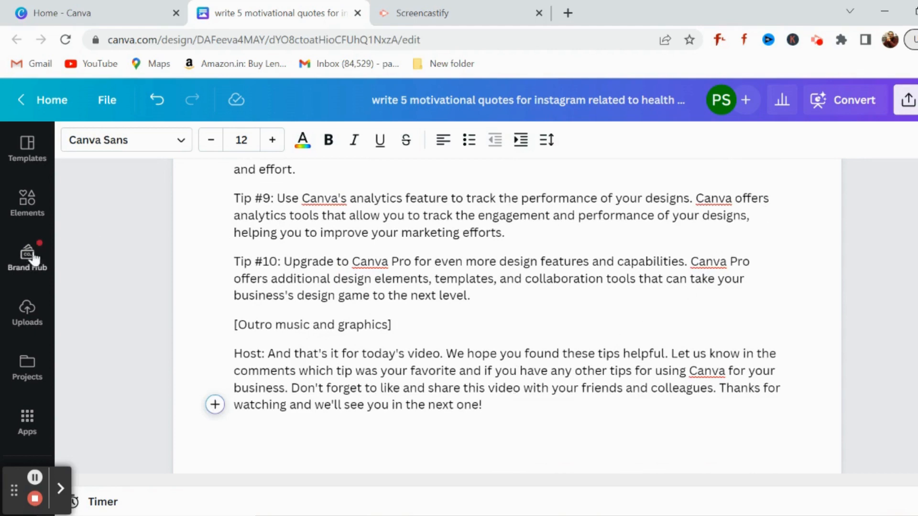
Step: Create a new blank Facebook Post (Landscape) design from the document
{"action": "left_click", "coordinate": [27, 152]}
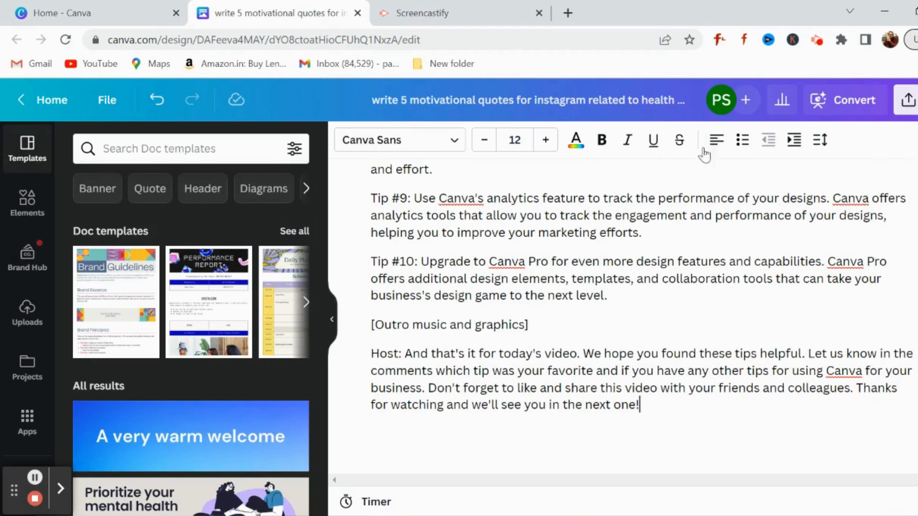
{"action": "left_click", "coordinate": [112, 105]}
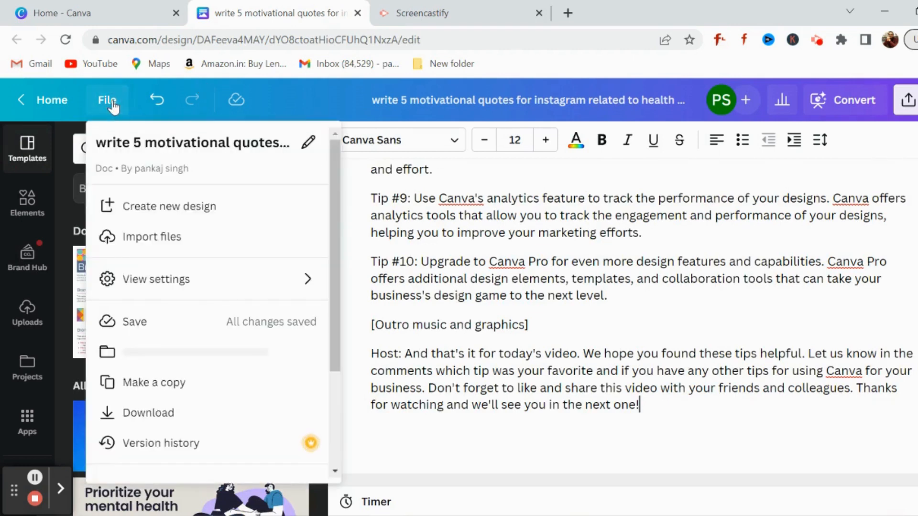
{"action": "left_click", "coordinate": [164, 210]}
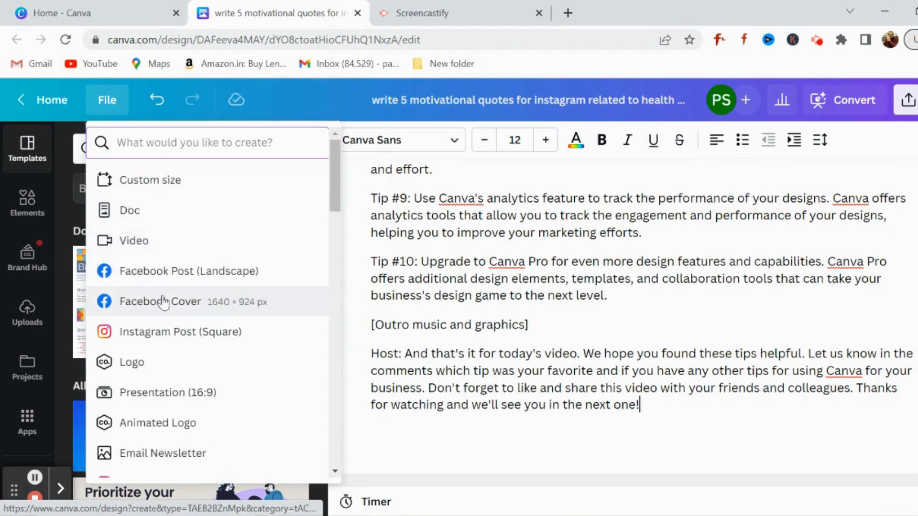
{"action": "left_click", "coordinate": [165, 277]}
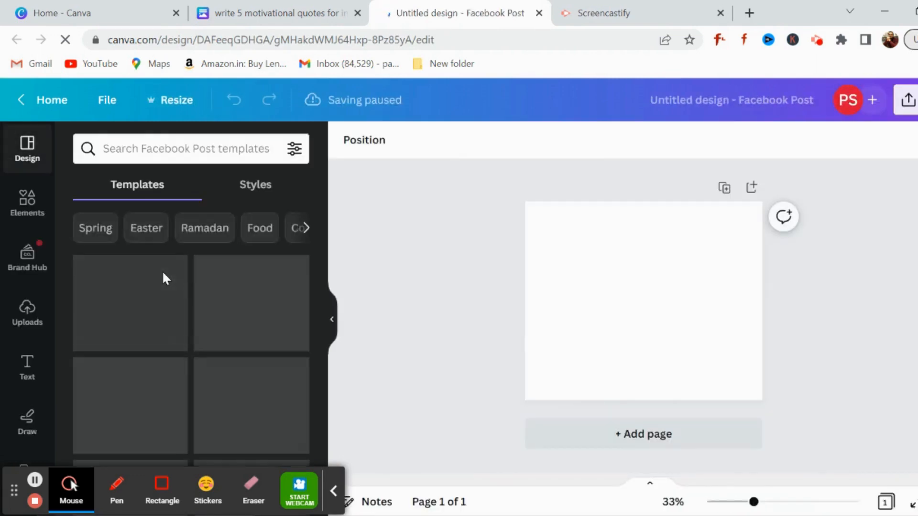
Step: Apply the sunset quote template with the white speech-bubble frame to the blank page and select its background photo
{"action": "scroll", "coordinate": [225, 342], "scroll_direction": "down", "scroll_amount": 2}
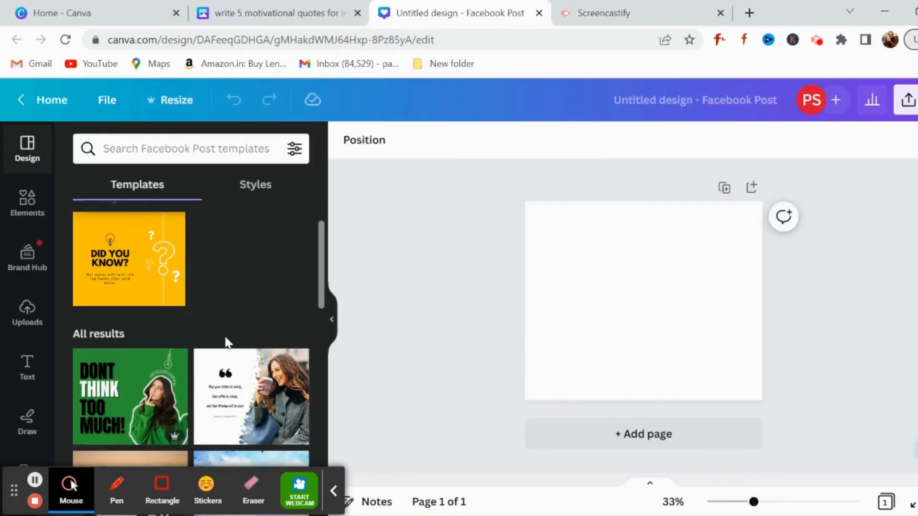
{"action": "scroll", "coordinate": [225, 342], "scroll_direction": "down", "scroll_amount": 2}
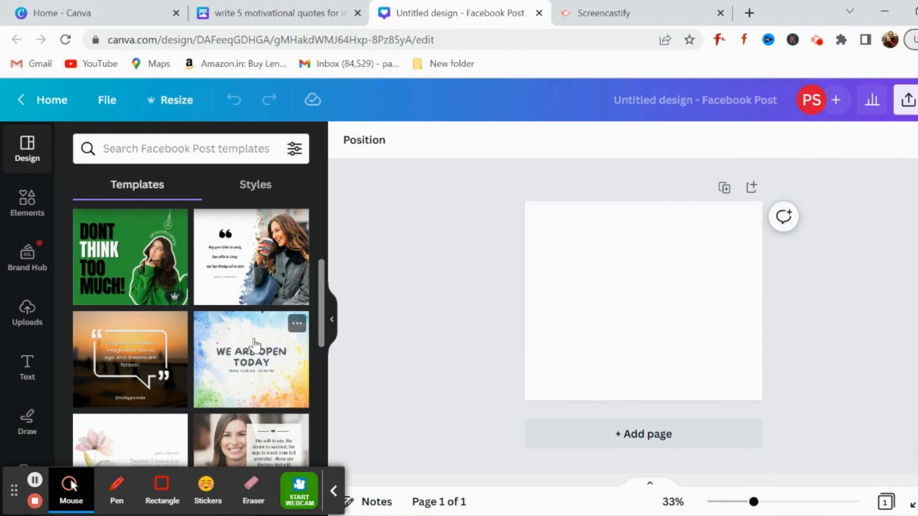
{"action": "left_click", "coordinate": [130, 353]}
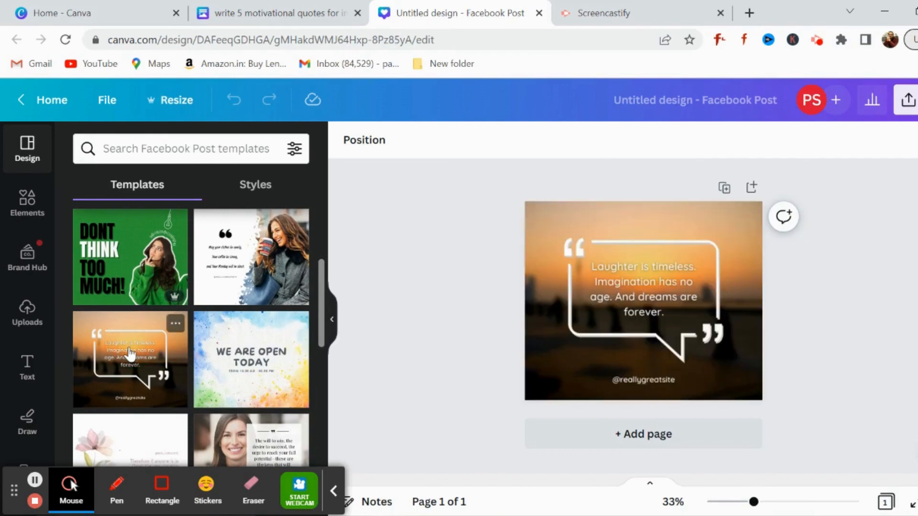
{"action": "left_click", "coordinate": [538, 332]}
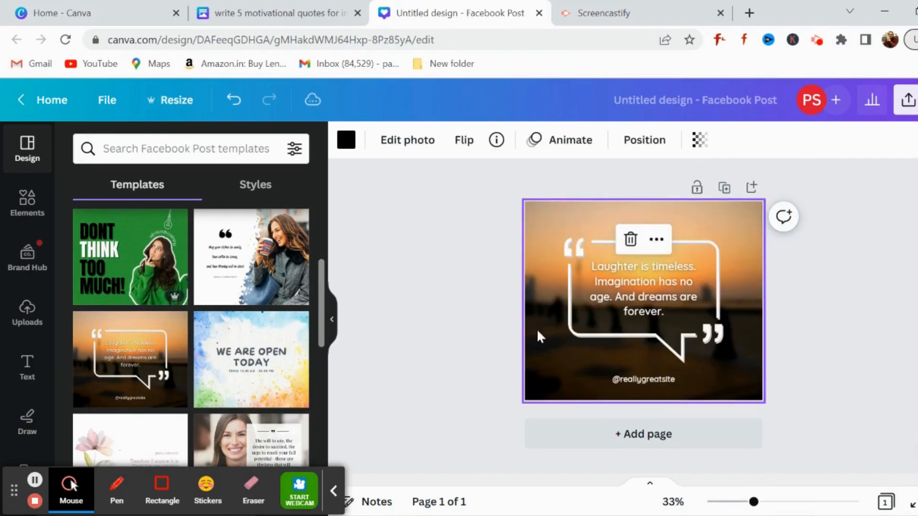
Step: Clear the whole placeholder quote from the text box inside the speech-bubble frame
{"action": "left_click", "coordinate": [656, 298]}
{"action": "left_click", "coordinate": [655, 296]}
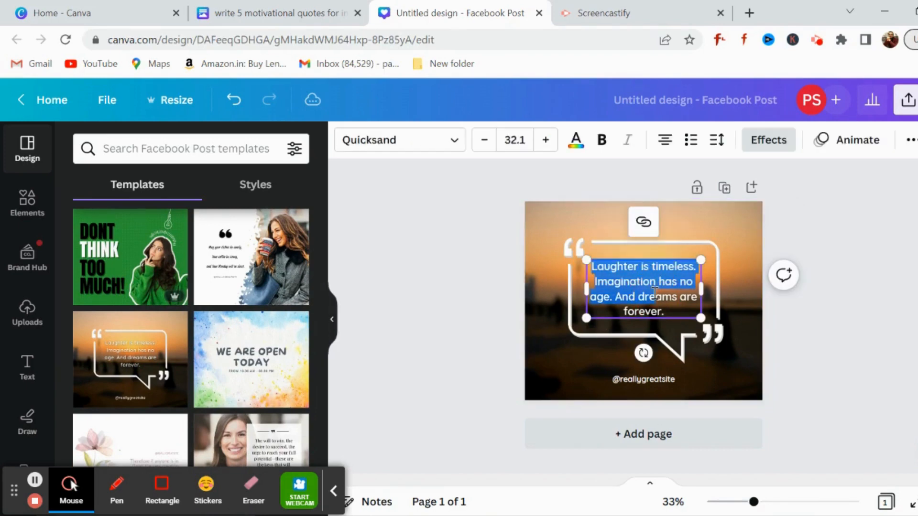
{"action": "key", "text": "shift+Down"}
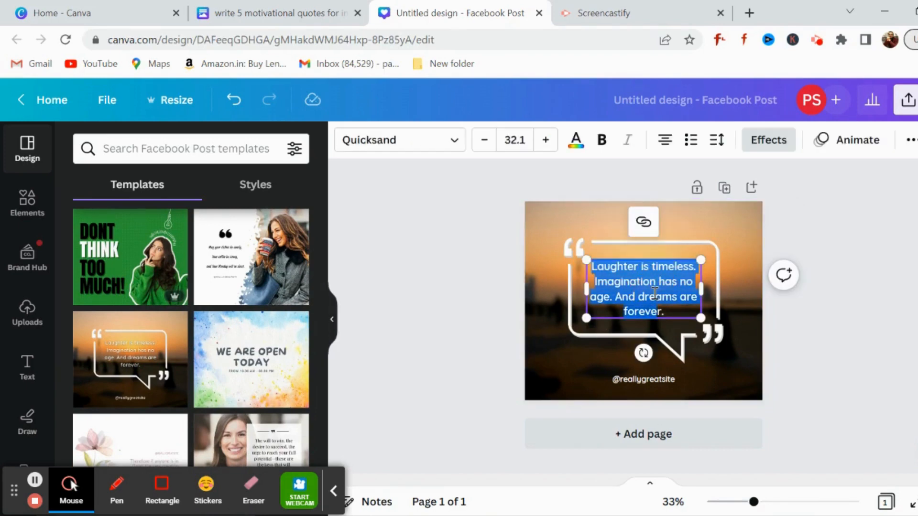
{"action": "key", "text": "BackSpace"}
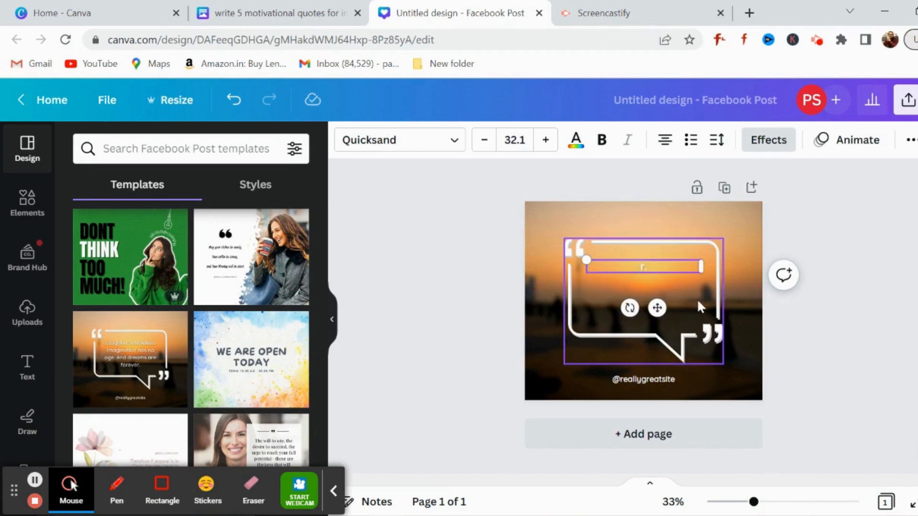
{"action": "key", "text": "BackSpace"}
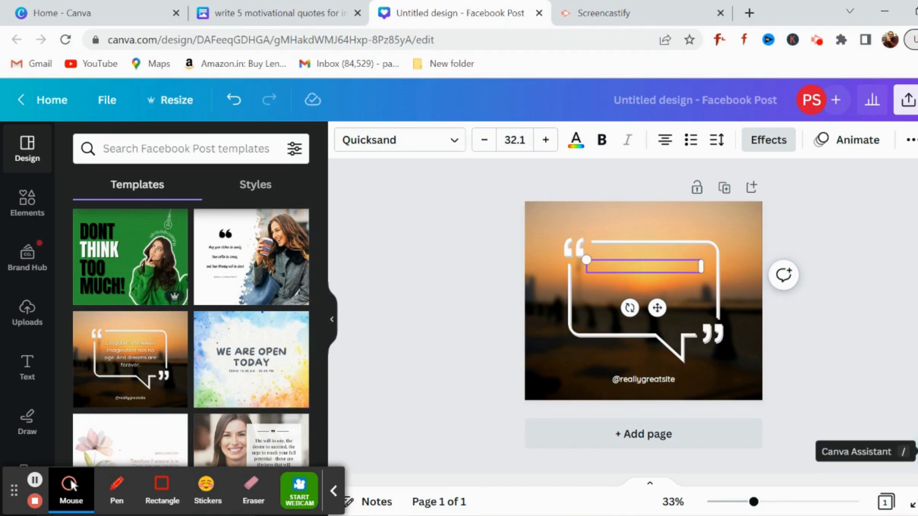
Step: Through Canva Assistant, run Magic Write on the emptied quote text box with the prompt "write a motivational quote"
{"action": "left_click", "coordinate": [916, 451]}
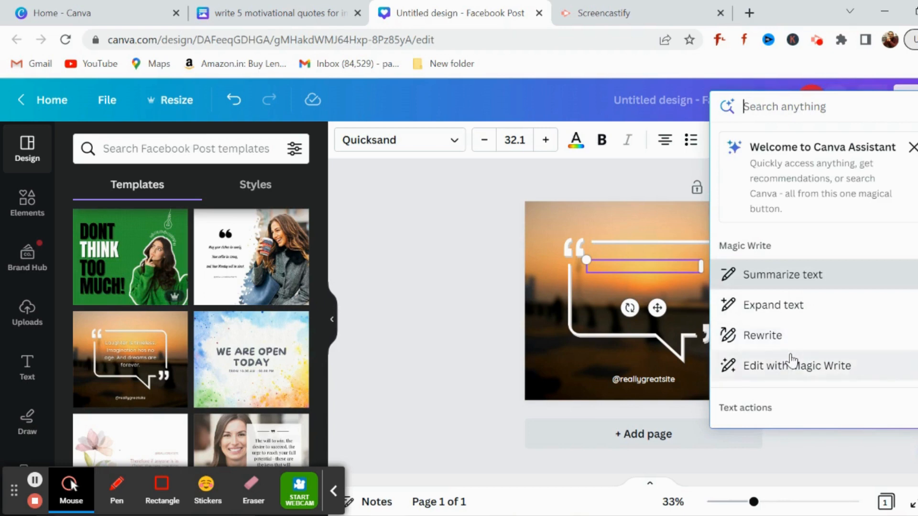
{"action": "scroll", "coordinate": [791, 363], "scroll_direction": "down", "scroll_amount": 3}
{"action": "scroll", "coordinate": [791, 363], "scroll_direction": "down", "scroll_amount": 2}
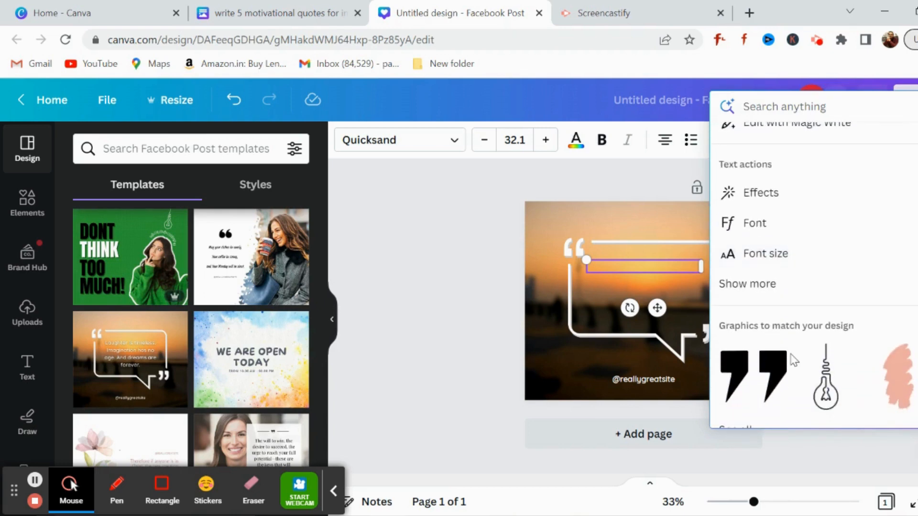
{"action": "scroll", "coordinate": [791, 361], "scroll_direction": "up", "scroll_amount": 5}
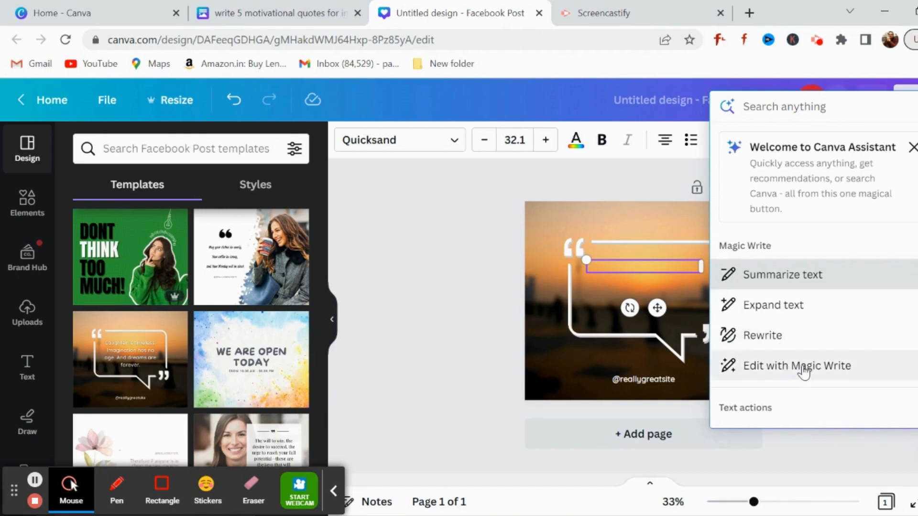
{"action": "left_click", "coordinate": [804, 370]}
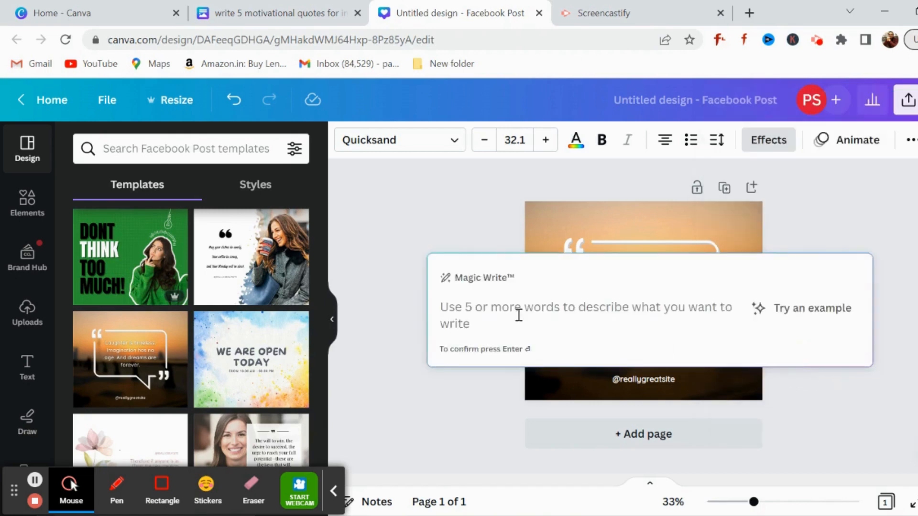
{"action": "type", "text": "wri"}
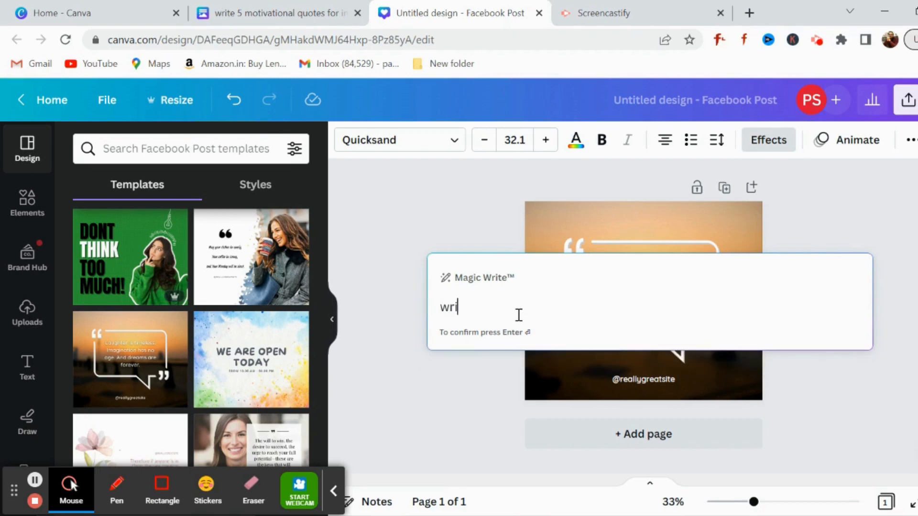
{"action": "type", "text": "te a moti"}
{"action": "type", "text": "vational quote"}
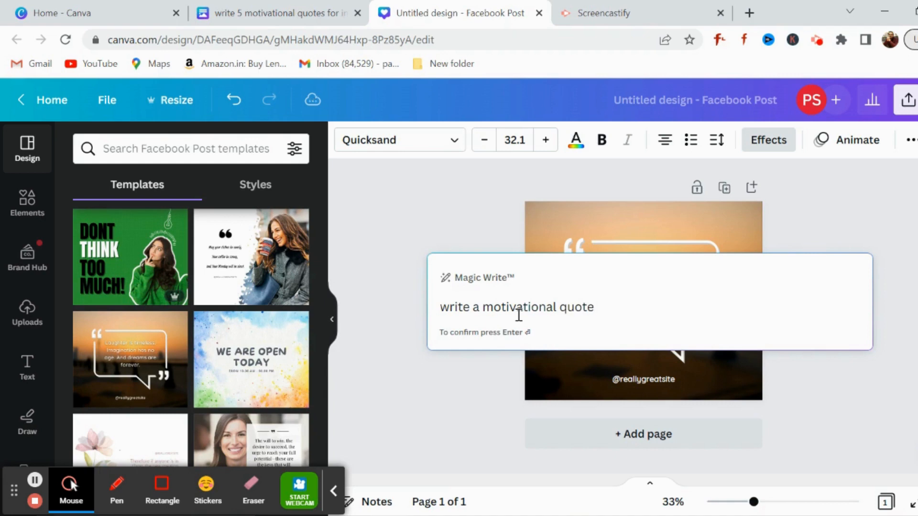
{"action": "key", "text": "Return"}
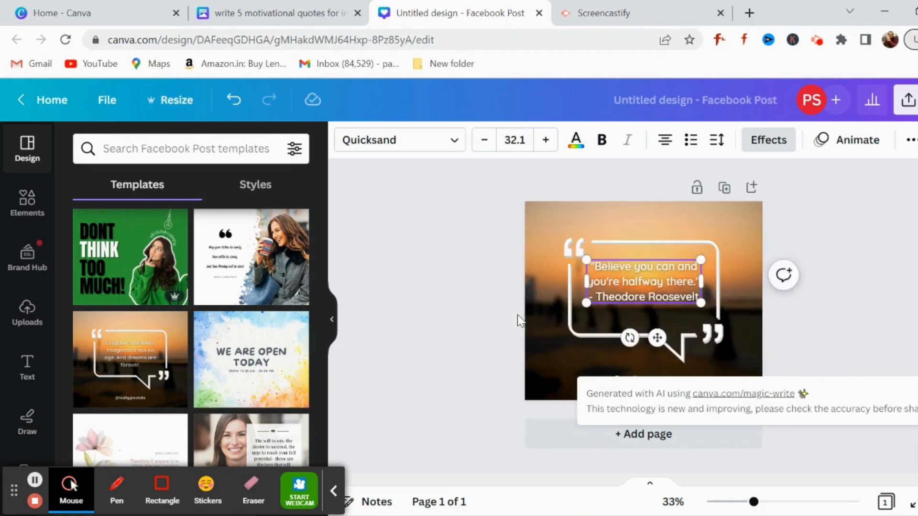